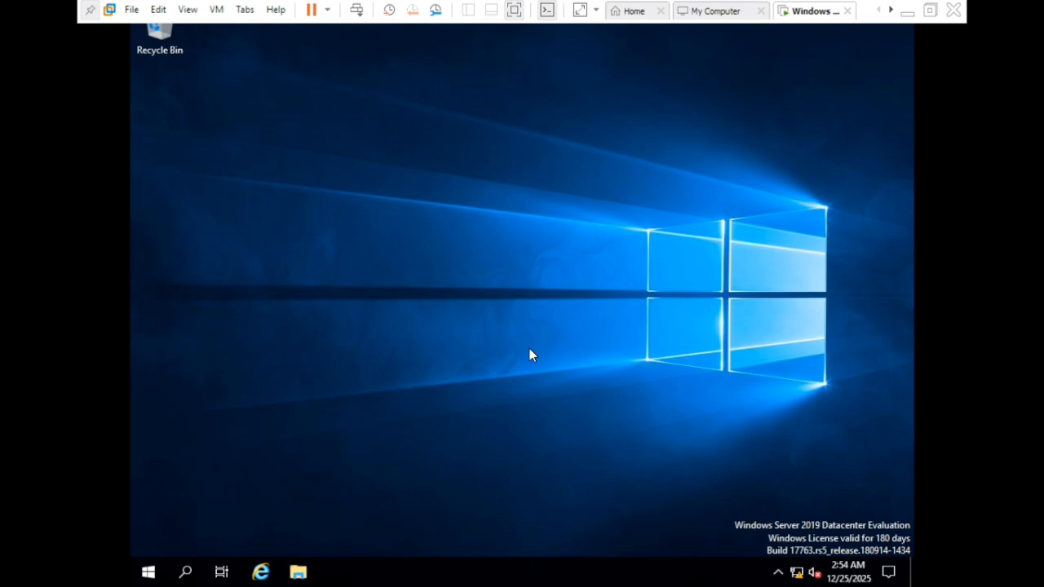
- Open Server Manager and dismiss the Windows Admin Center message
click(149, 573)
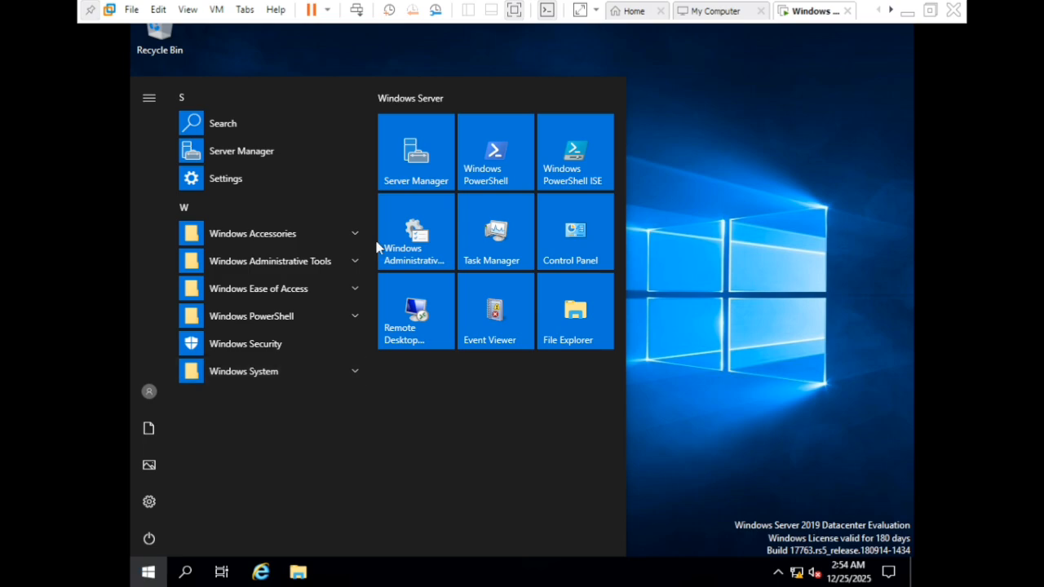
click(413, 171)
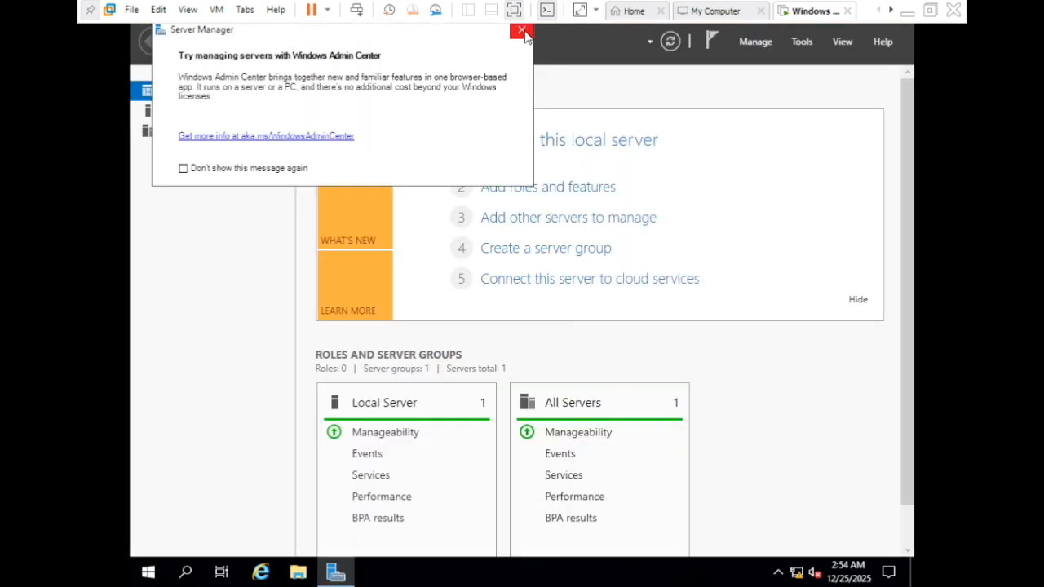
click(523, 30)
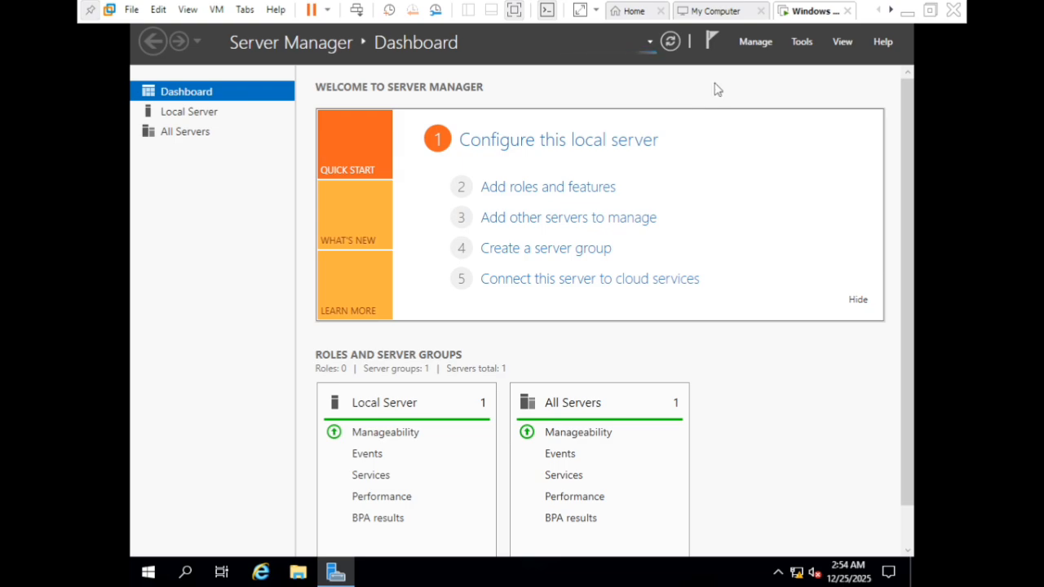
- Open the Group Policy Management console from Server Manager and maximize its inner console window
click(804, 42)
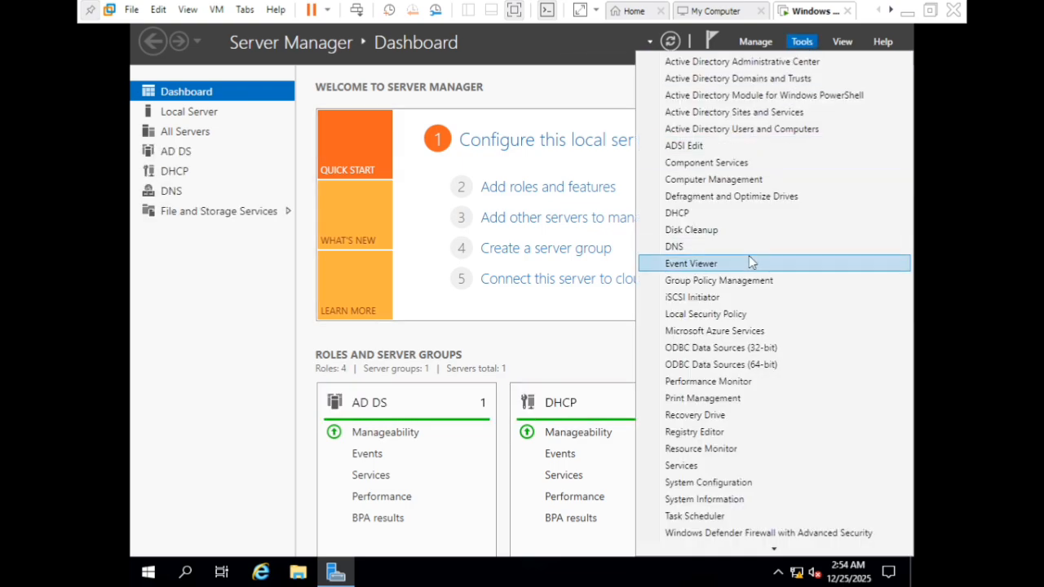
click(718, 281)
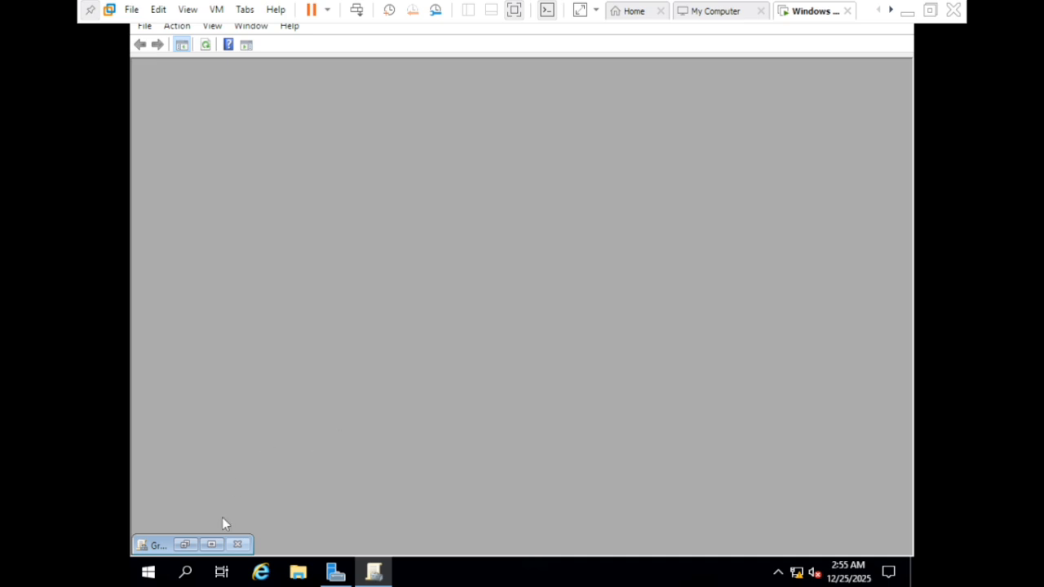
click(213, 545)
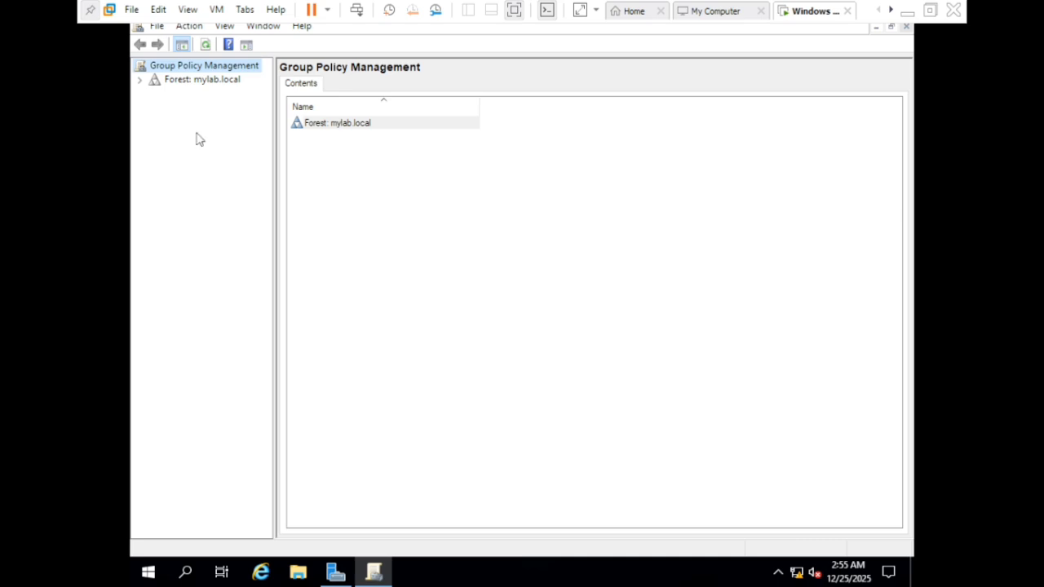
- Create a GPO named "Desktop Destriction policy" in the mylab.local domain and link it there, without a source starter GPO
click(139, 80)
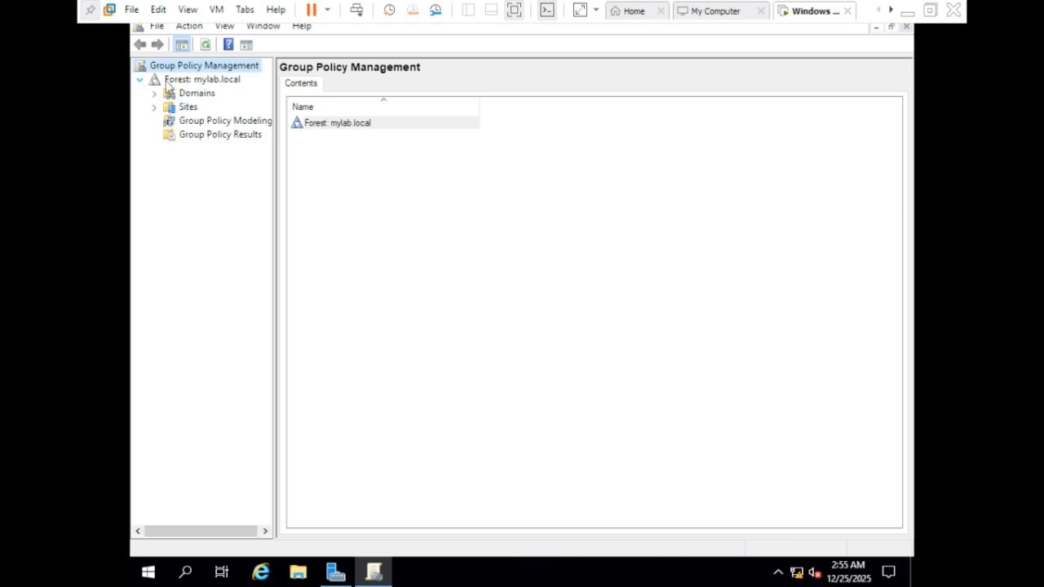
click(155, 95)
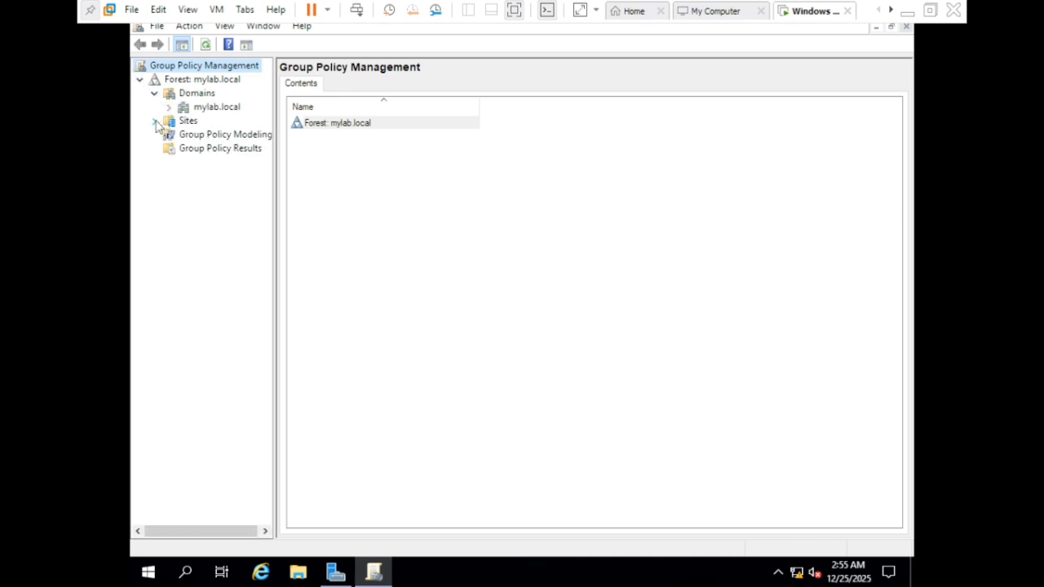
click(204, 113)
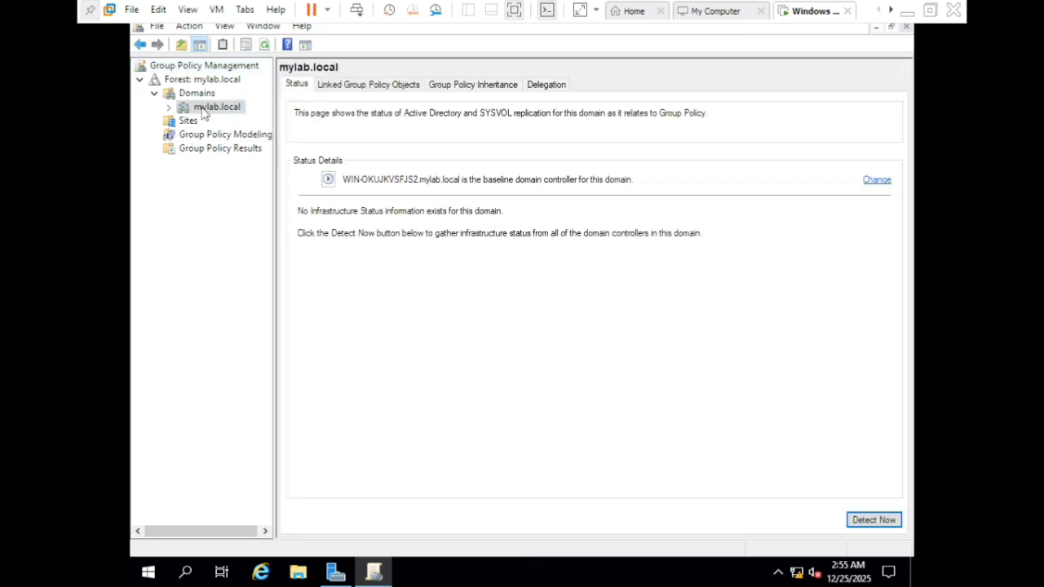
right_click(204, 113)
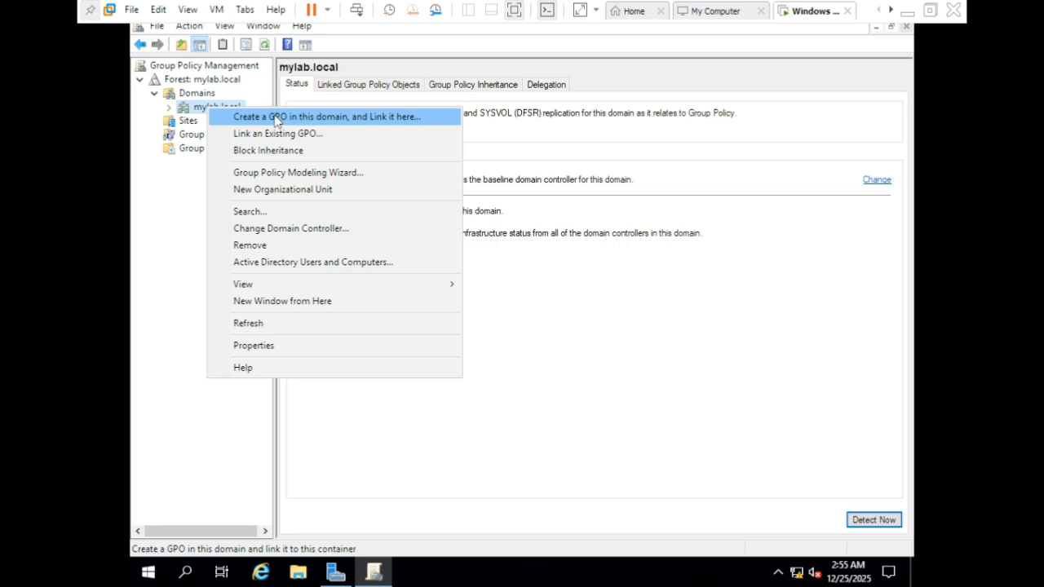
click(276, 116)
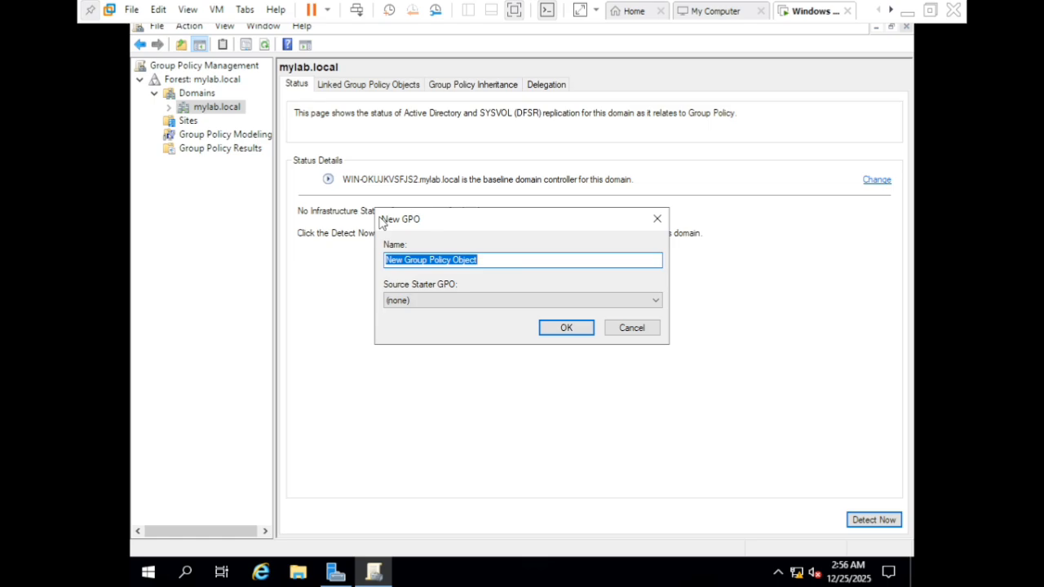
key(BackSpace)
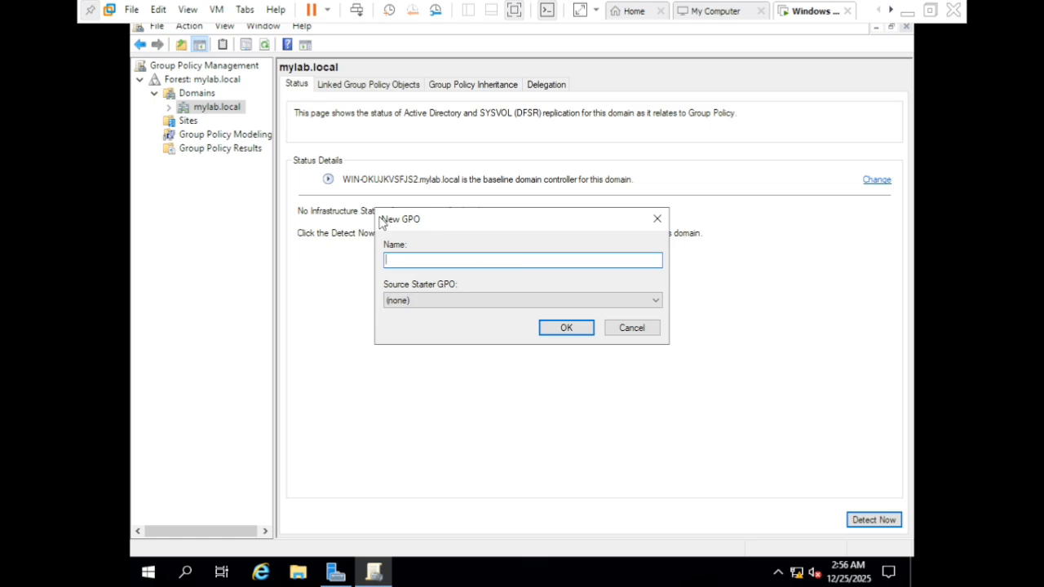
text(Desktop Destriction policy)
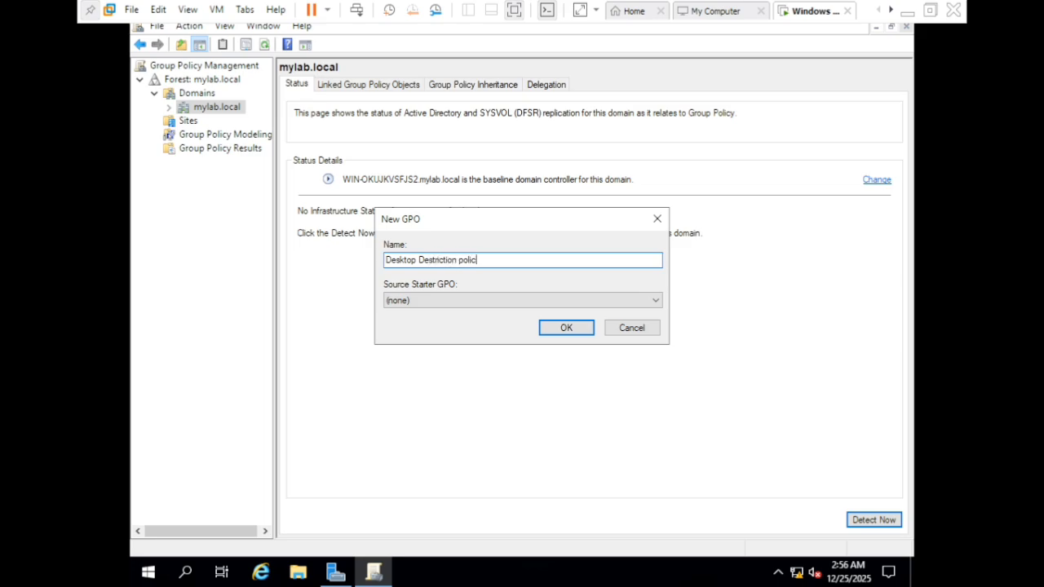
click(563, 328)
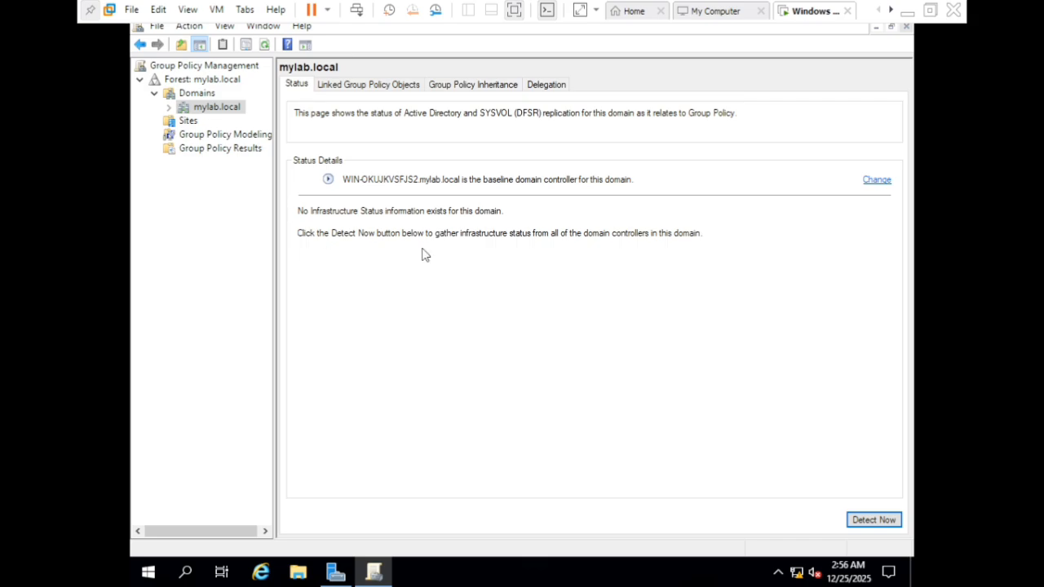
- Detect the infrastructure status of mylab.local, and expand the domain with the tree pane widened to show full policy names
click(863, 530)
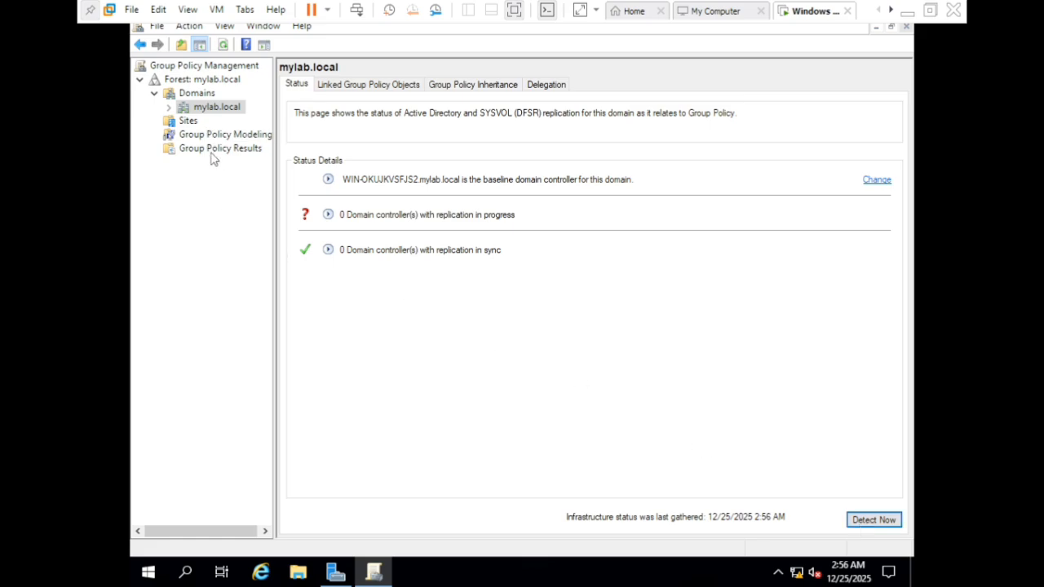
click(169, 109)
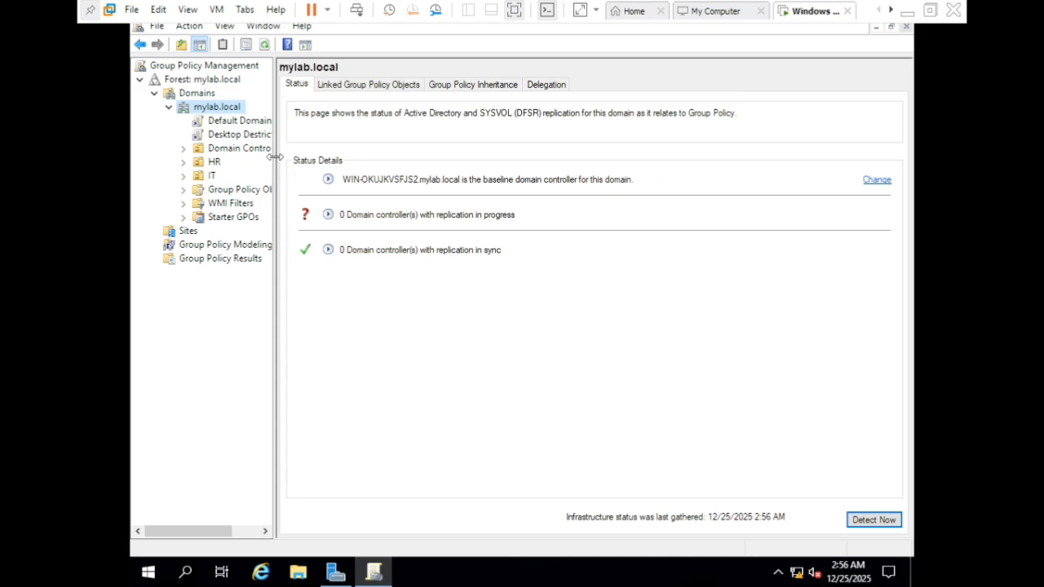
drag(275, 157, 351, 158)
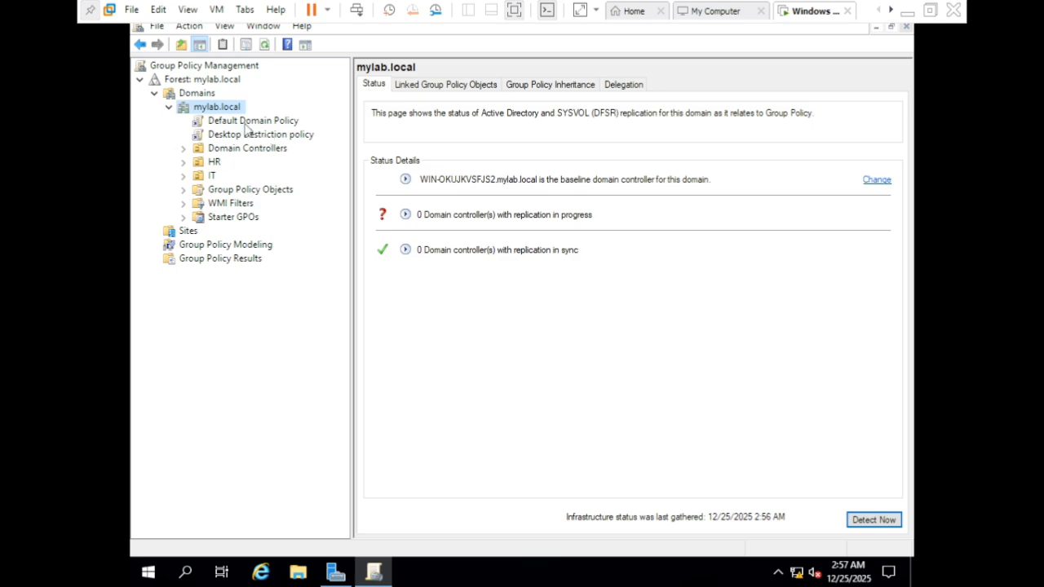
- Select the Desktop Destriction policy link under mylab.local, acknowledge the GPO link notice, and open the policy for editing
click(249, 136)
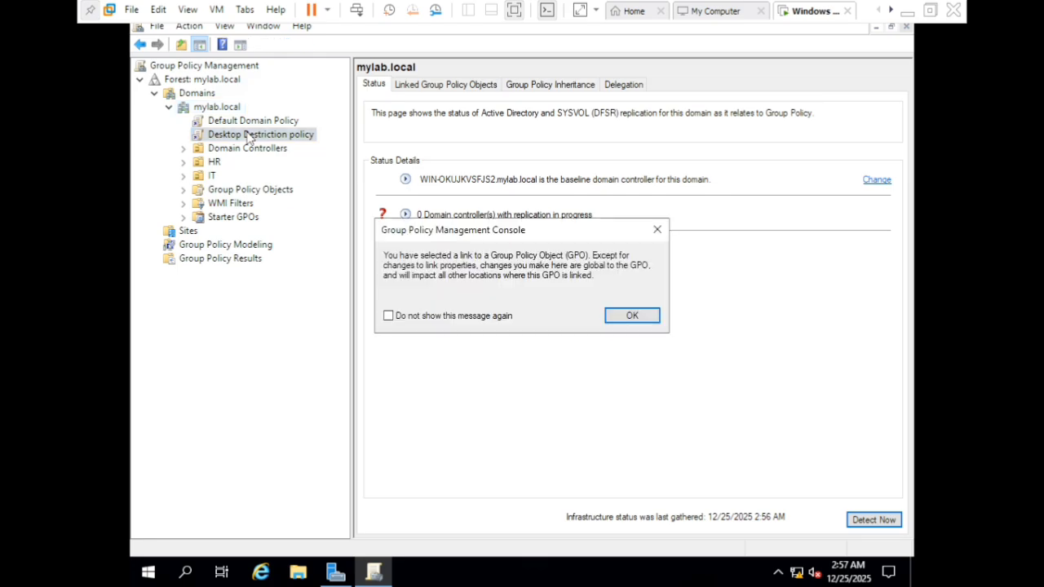
click(622, 318)
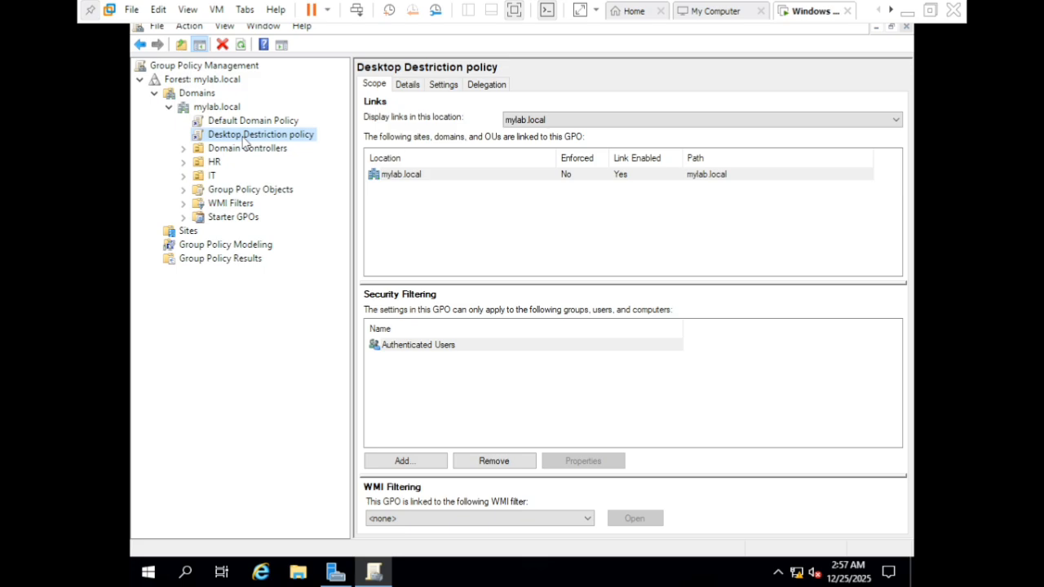
right_click(243, 140)
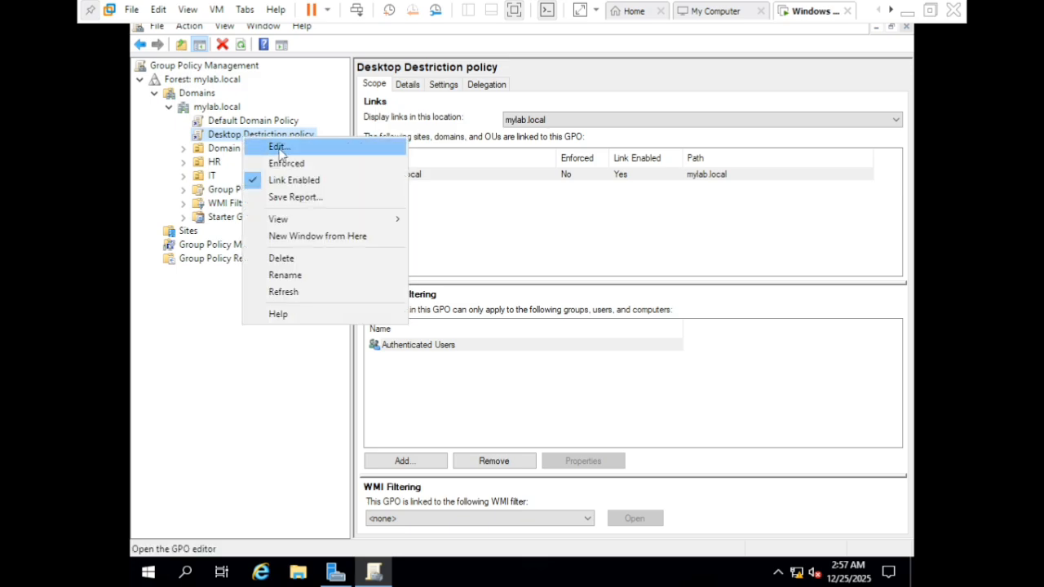
click(280, 147)
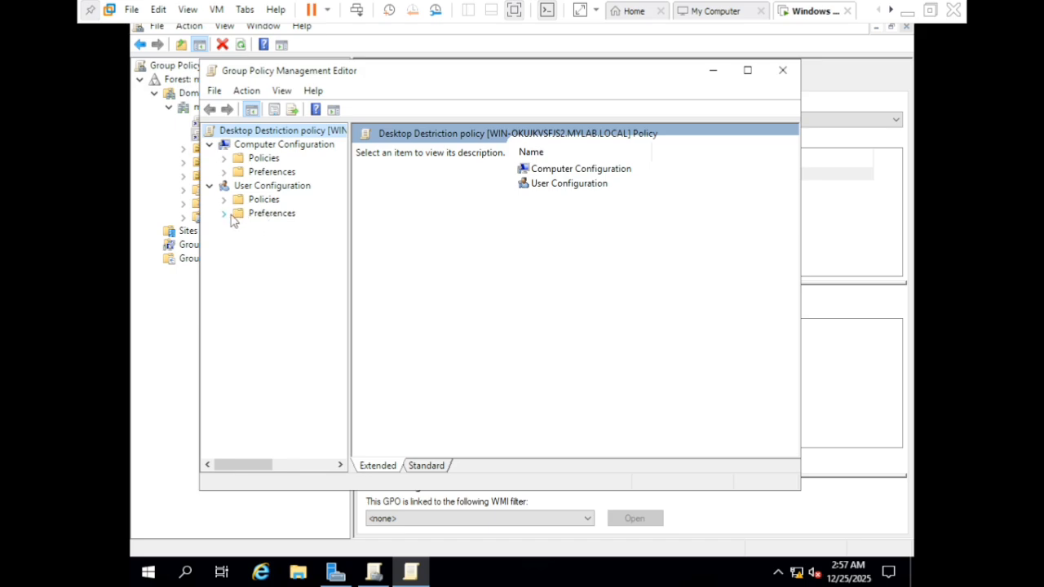
- Show the Control Panel settings under User Configuration > Policies > Administrative Templates in a maximized editor window
click(208, 187)
click(209, 188)
click(223, 200)
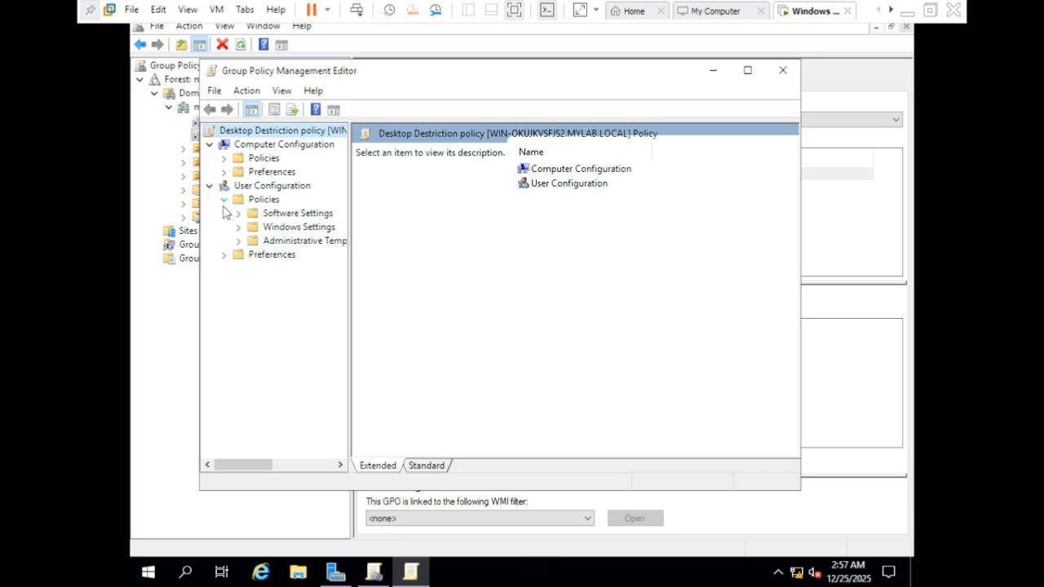
click(238, 242)
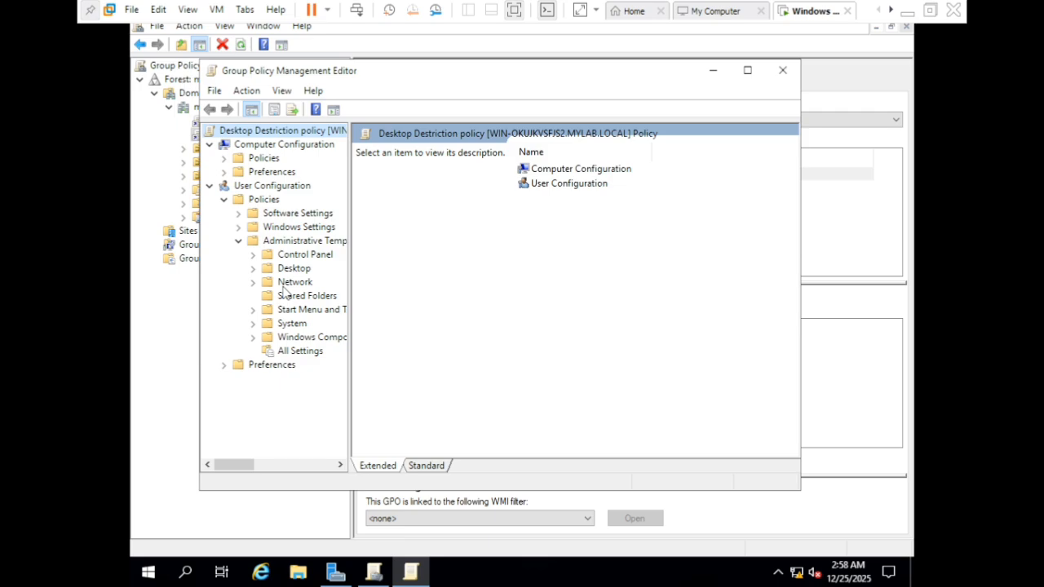
click(253, 255)
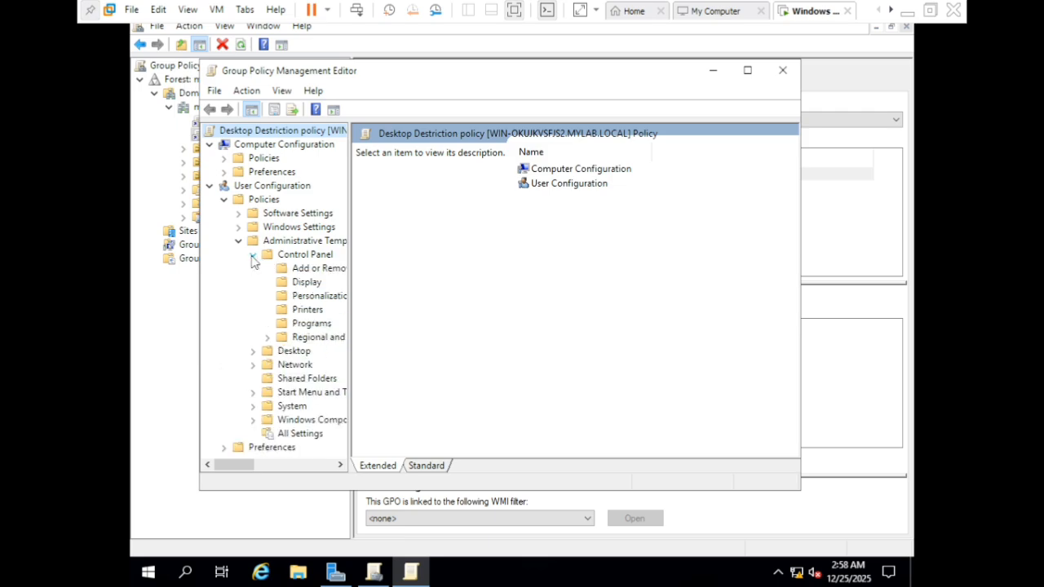
click(307, 256)
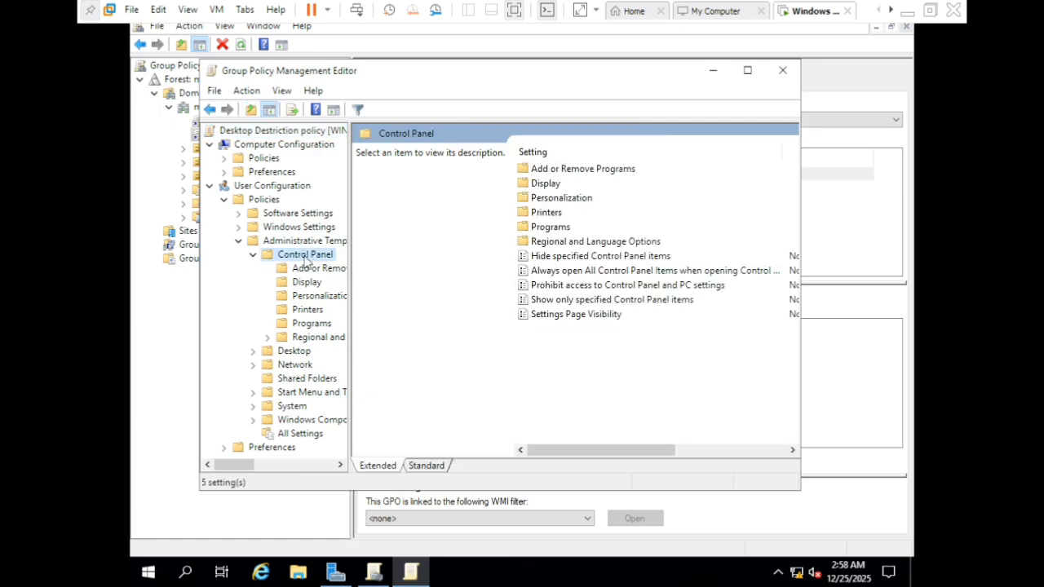
click(748, 72)
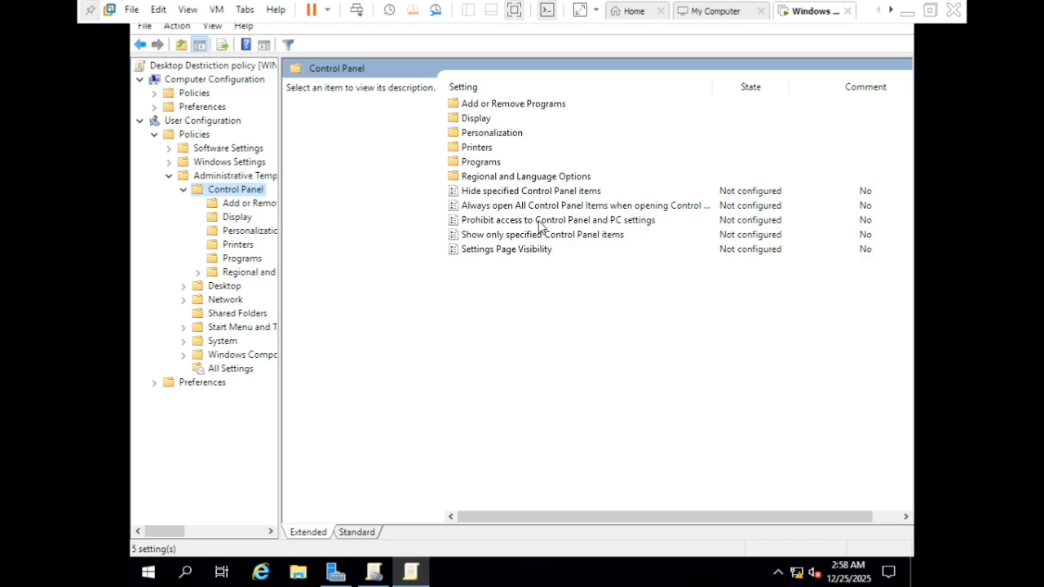
- Set the "Prohibit access to Control Panel and PC settings" policy to Enabled and apply it
click(540, 223)
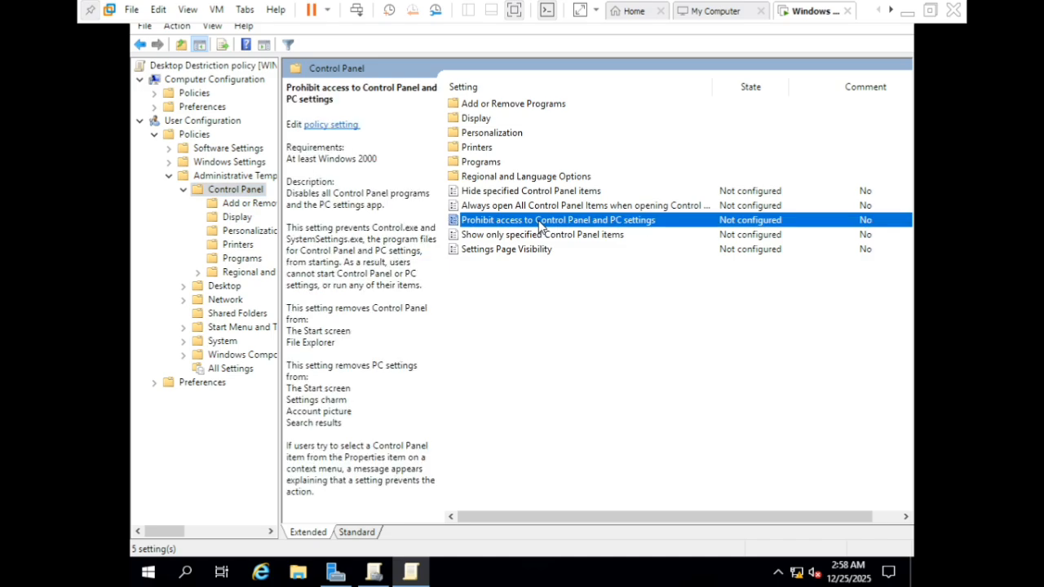
click(331, 127)
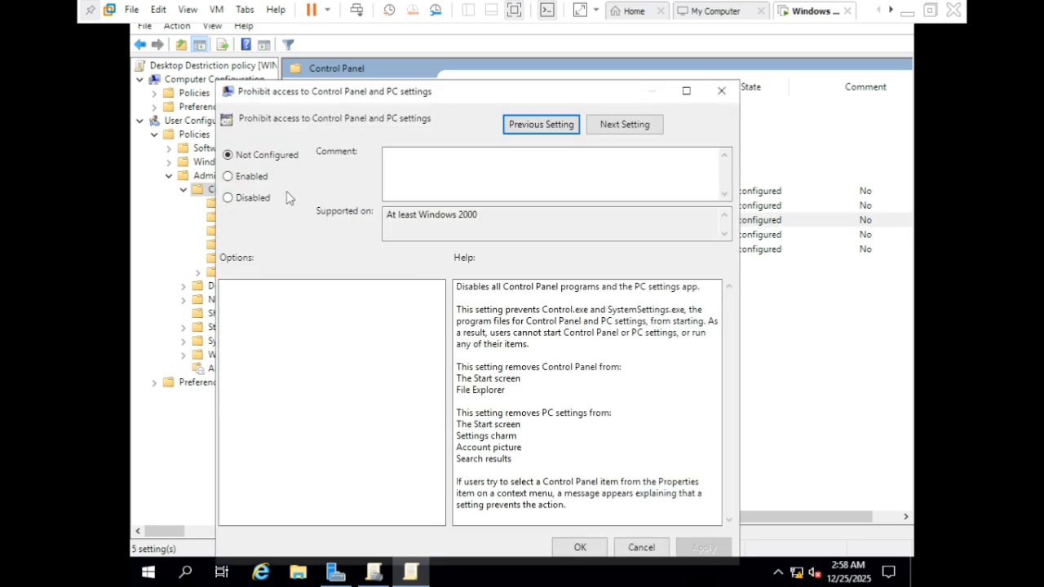
click(229, 177)
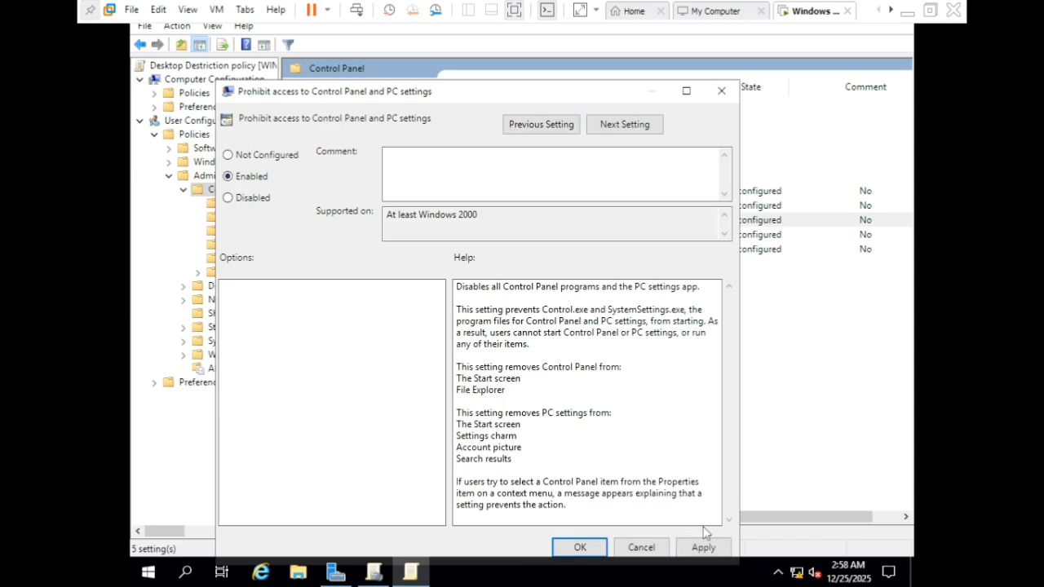
click(700, 547)
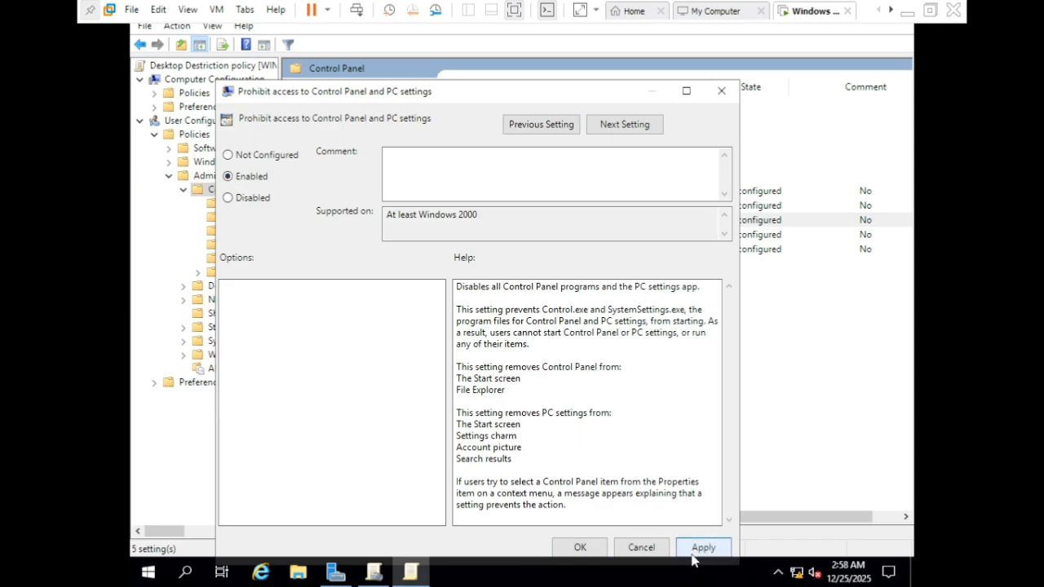
click(594, 549)
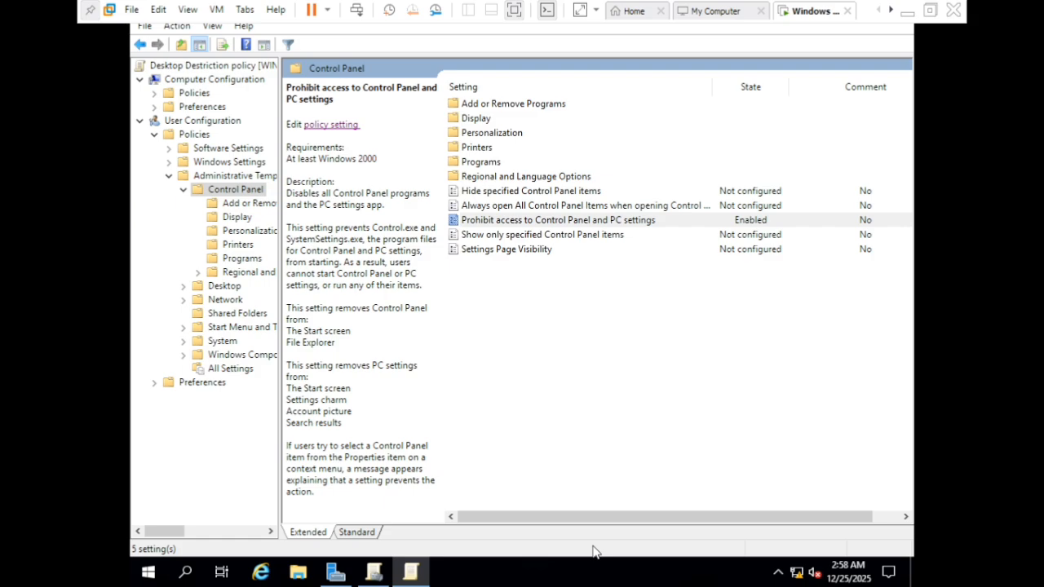
- Collapse the Control Panel and Administrative Templates folders under User Configuration's policies
scroll(731, 431, right, 1)
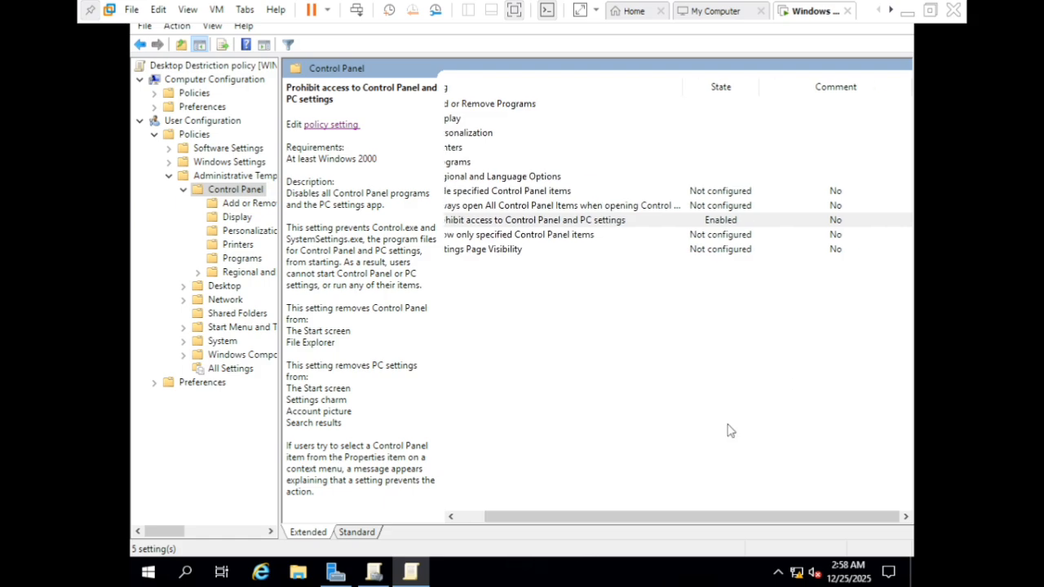
scroll(731, 431, left, 1)
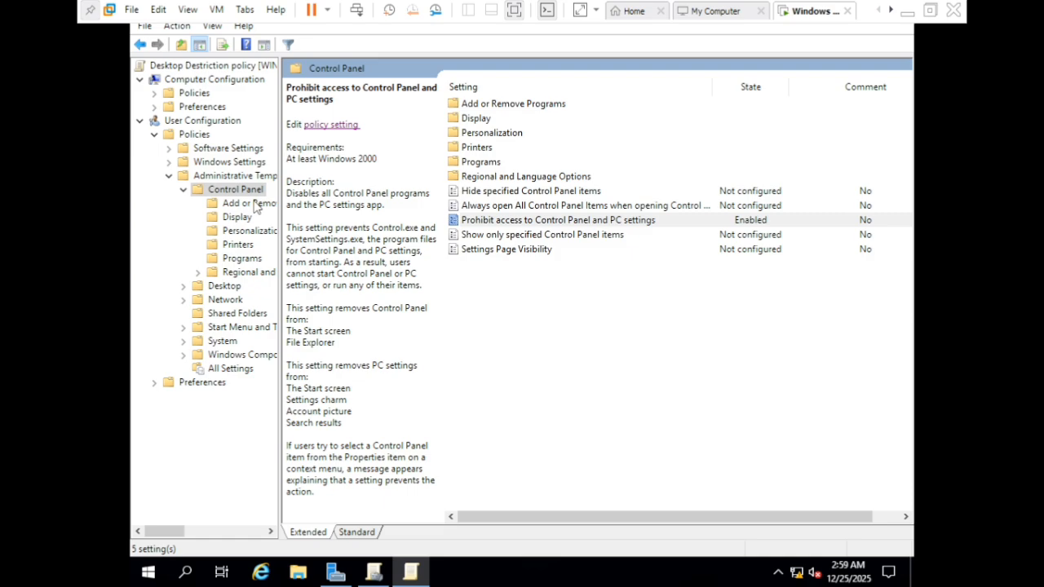
click(184, 191)
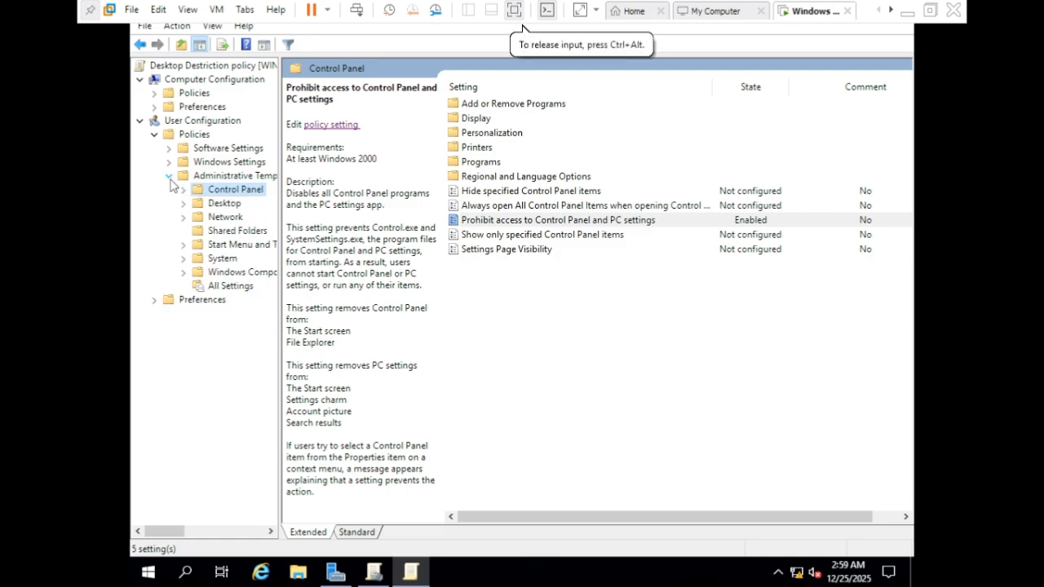
click(169, 176)
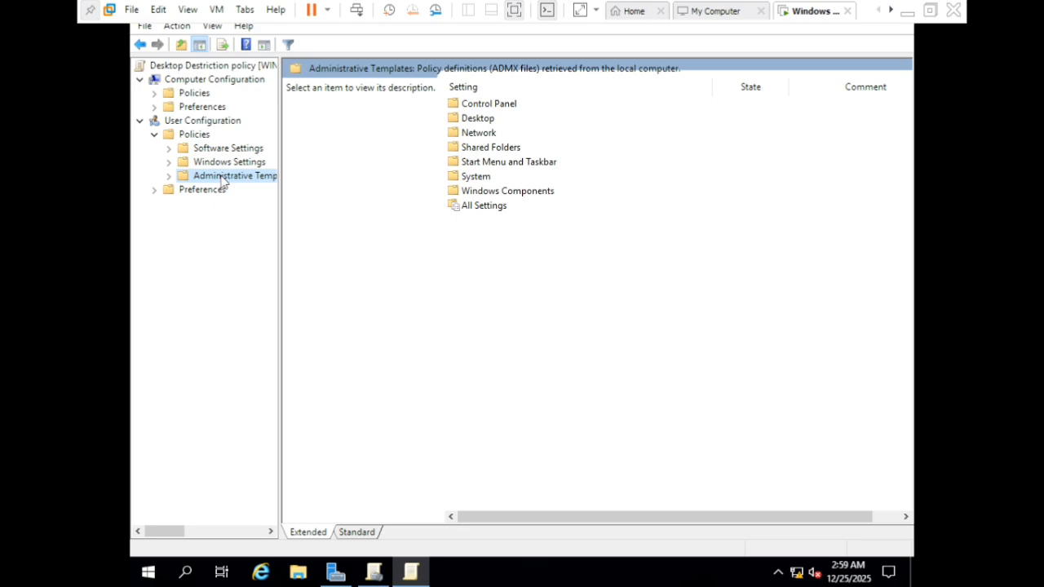
- Expand Security Settings under Computer Configuration > Policies > Windows Settings and widen the console tree to show full folder names
click(154, 94)
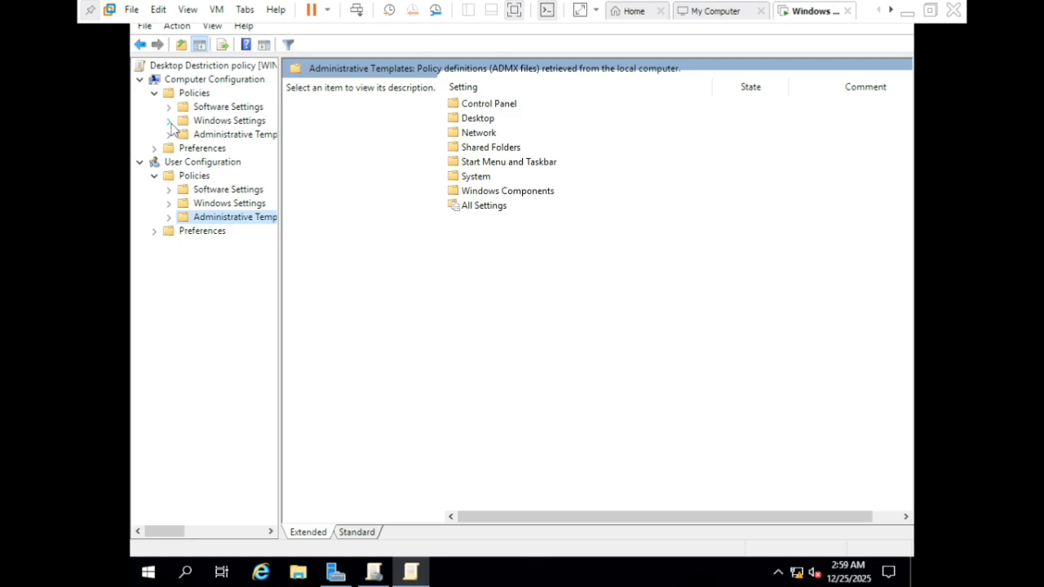
click(168, 121)
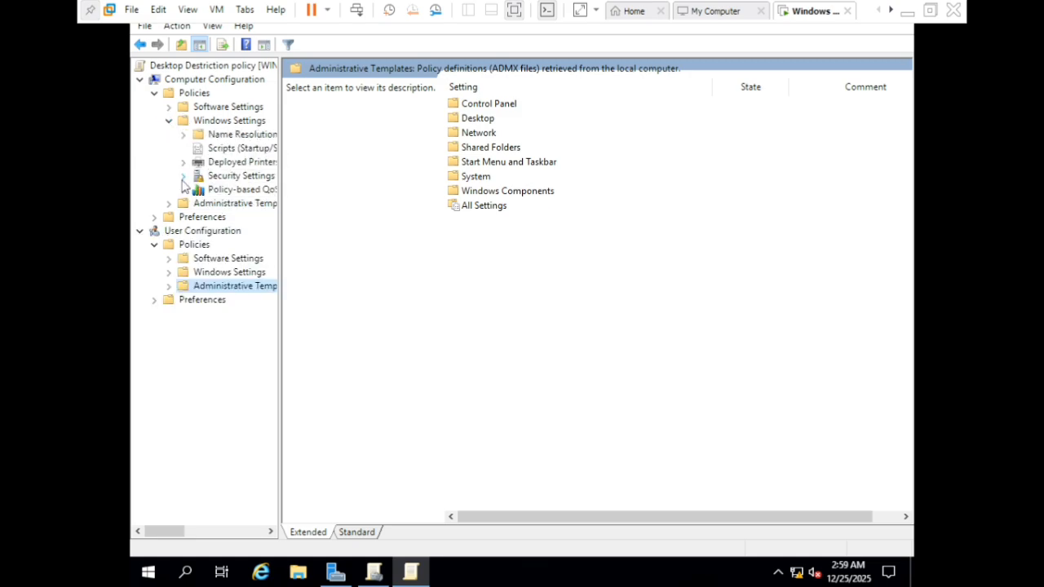
click(183, 176)
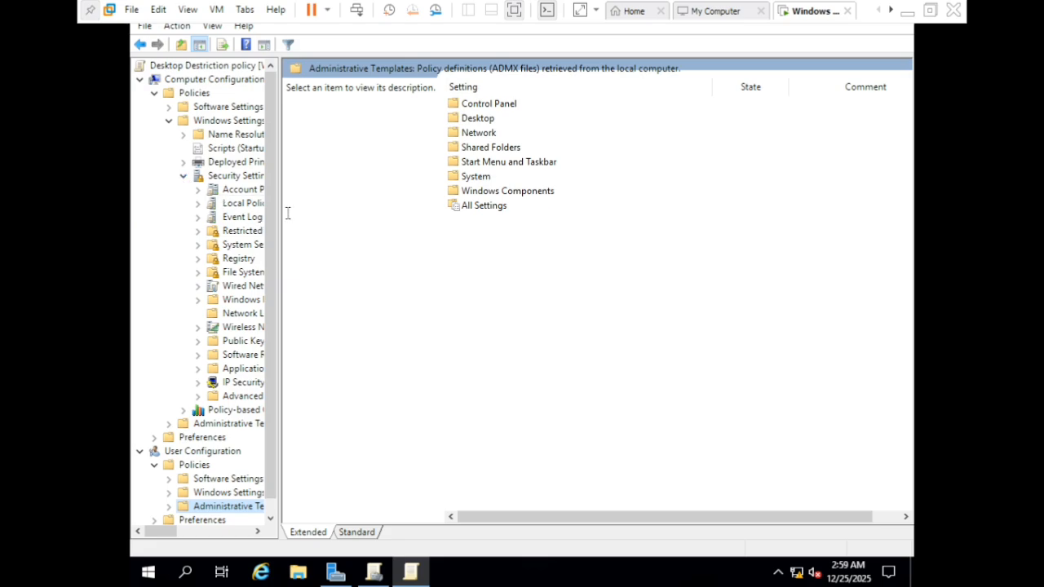
drag(280, 218, 395, 232)
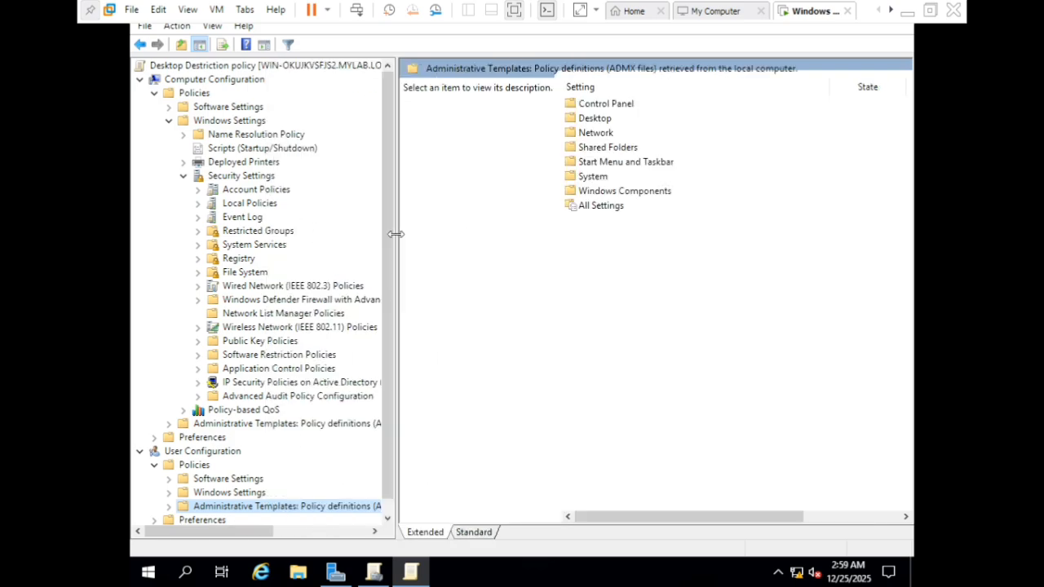
- Show the Password Policy settings under Account Policies in the computer's Security Settings
click(254, 194)
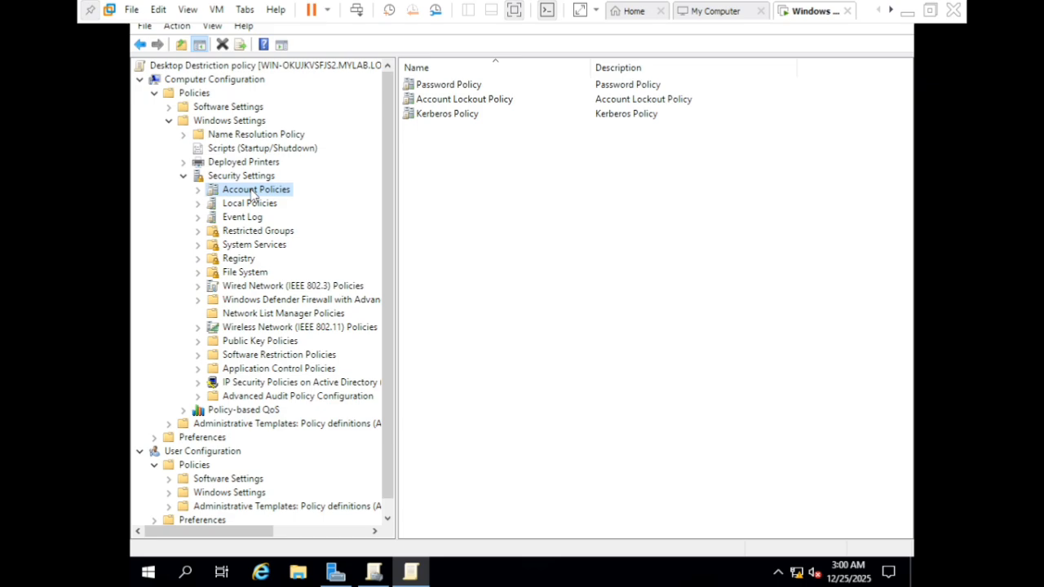
click(450, 89)
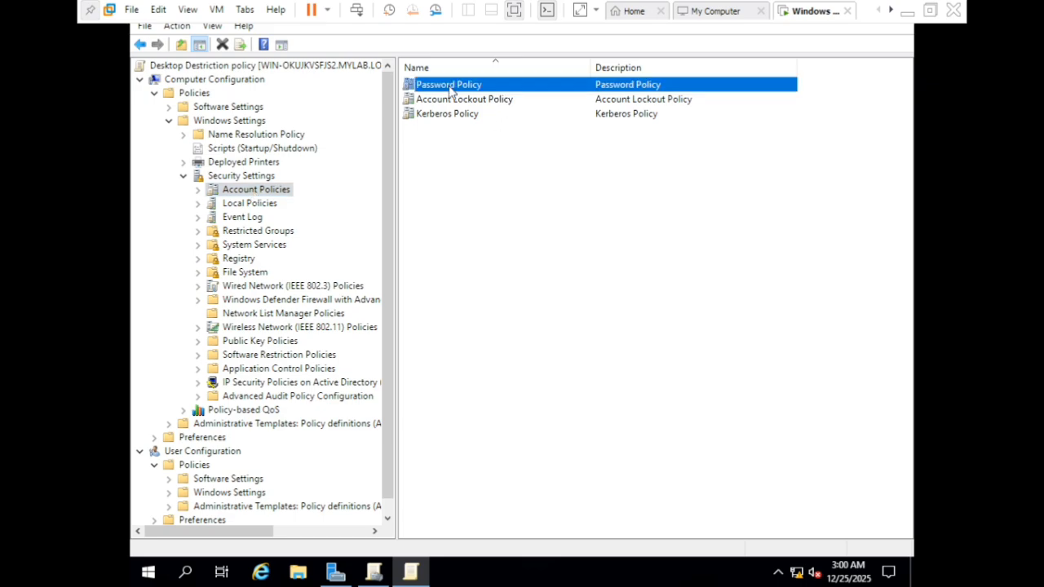
double_click(449, 89)
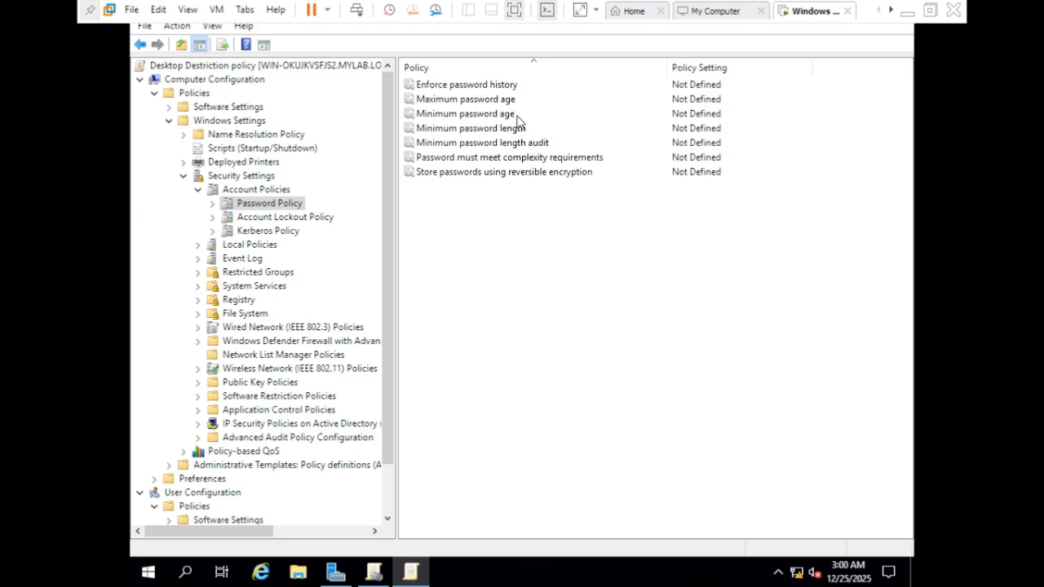
right_click(286, 209)
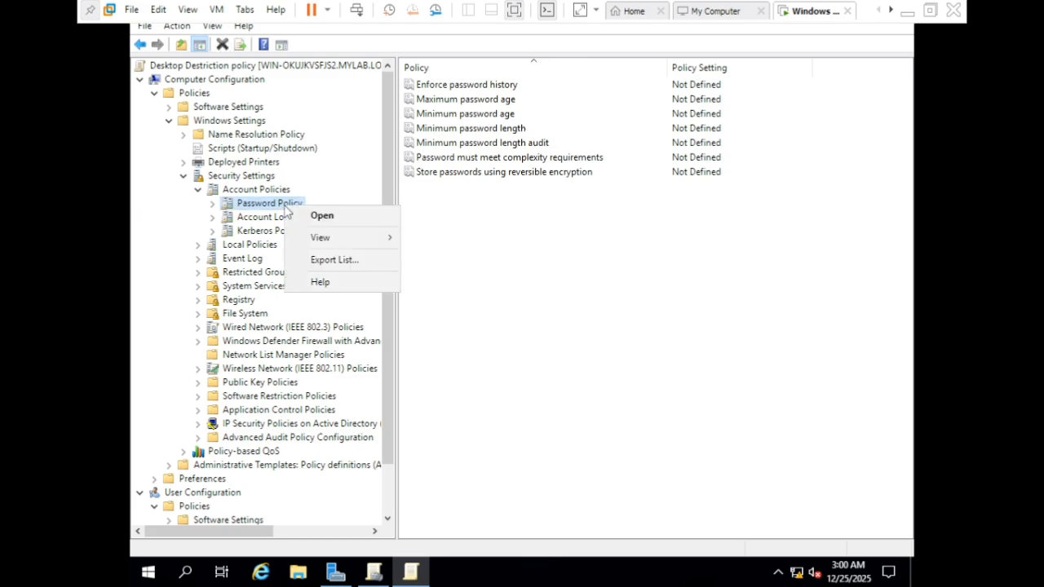
click(348, 218)
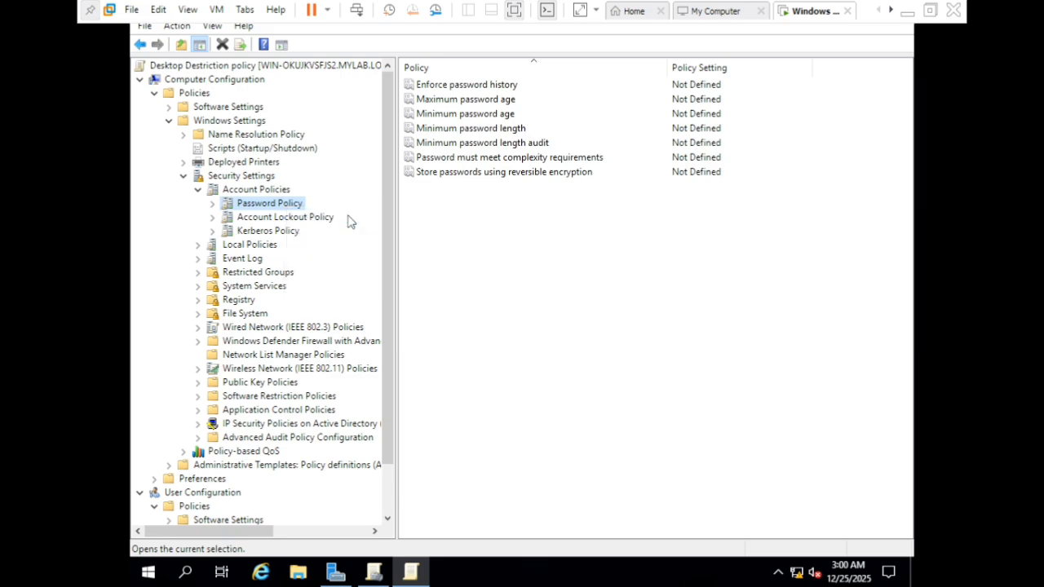
- Read the explanation of the "Enforce password history" policy, then close its properties without defining it
click(481, 88)
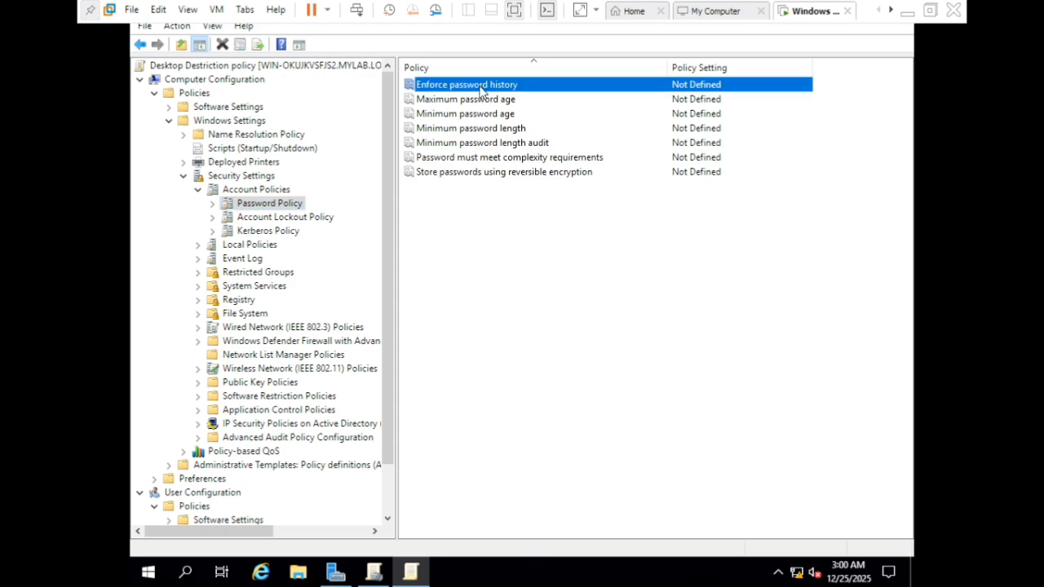
right_click(482, 90)
click(508, 100)
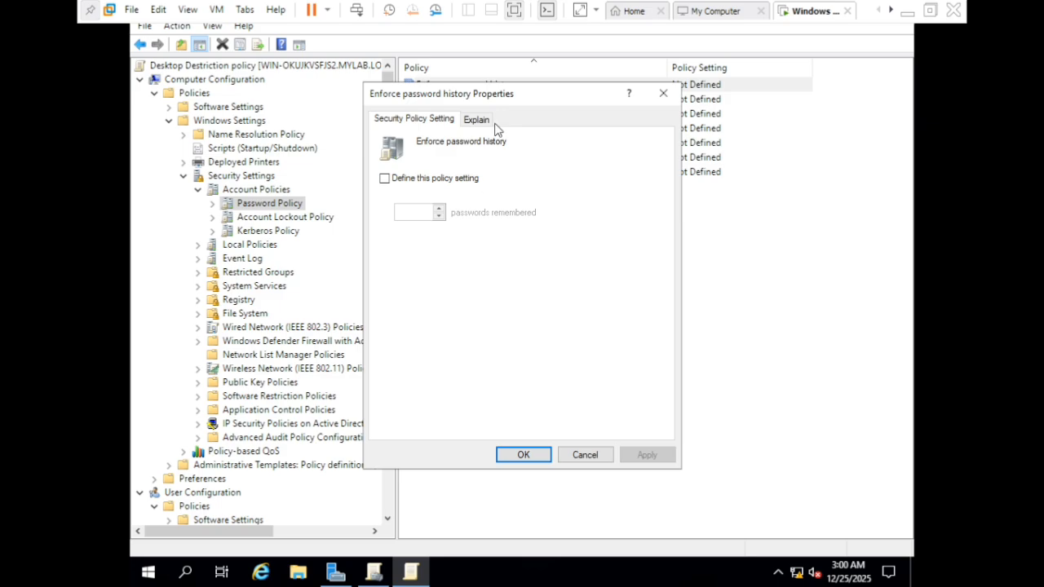
click(486, 121)
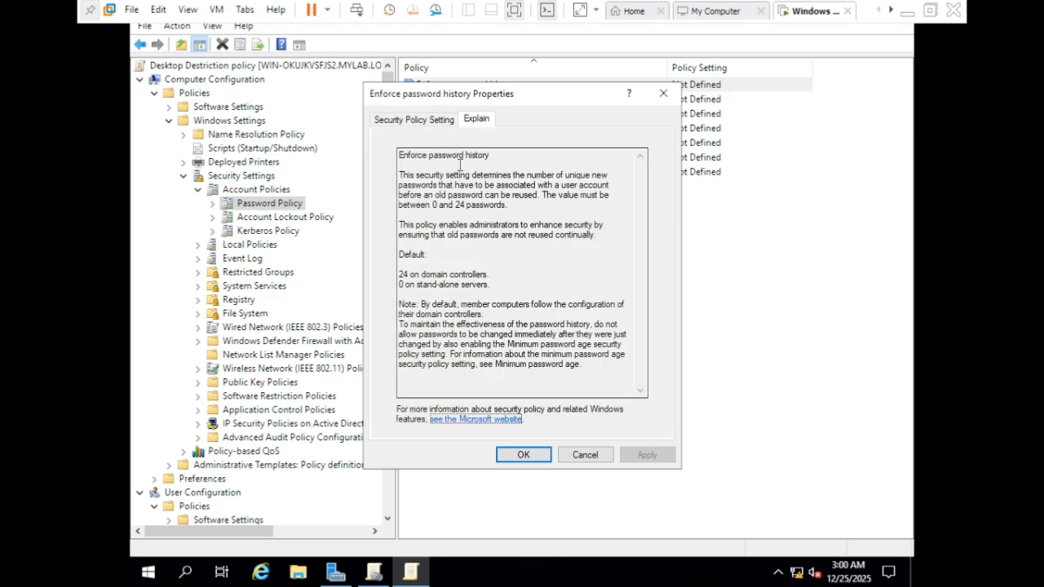
click(663, 94)
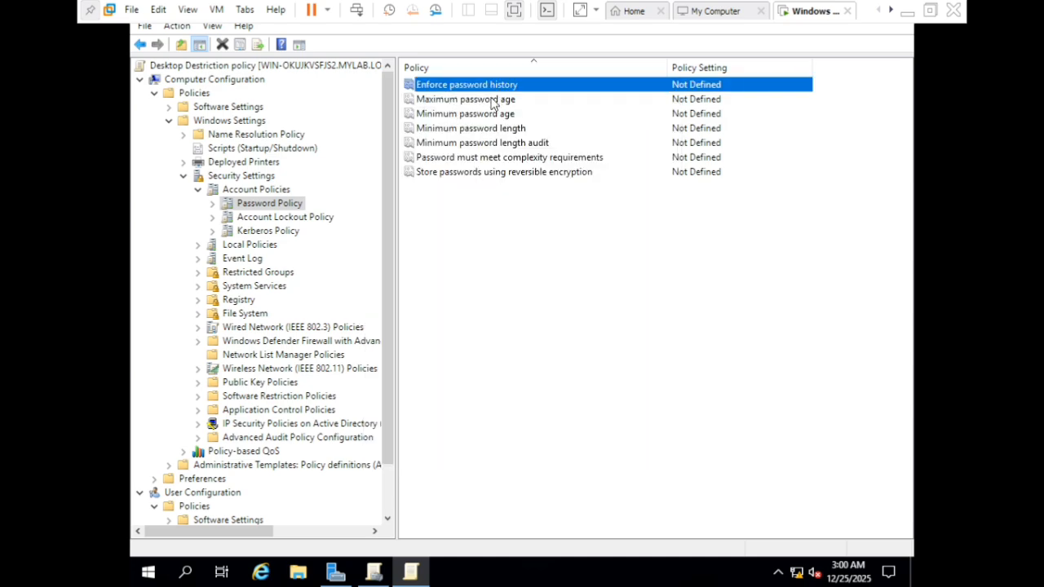
- Read the explanation of the "Maximum password age" policy and close its properties
click(492, 101)
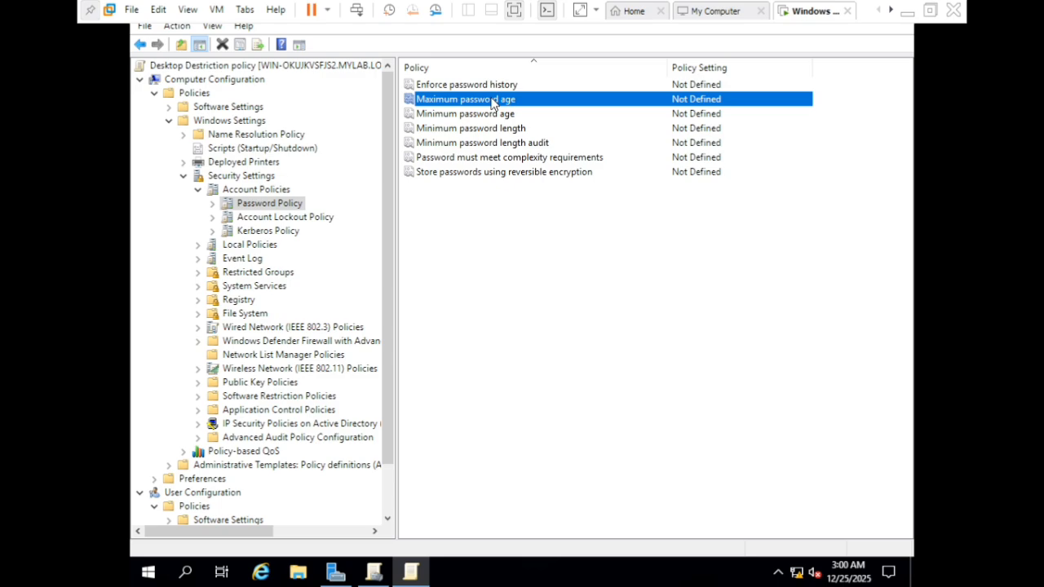
right_click(493, 103)
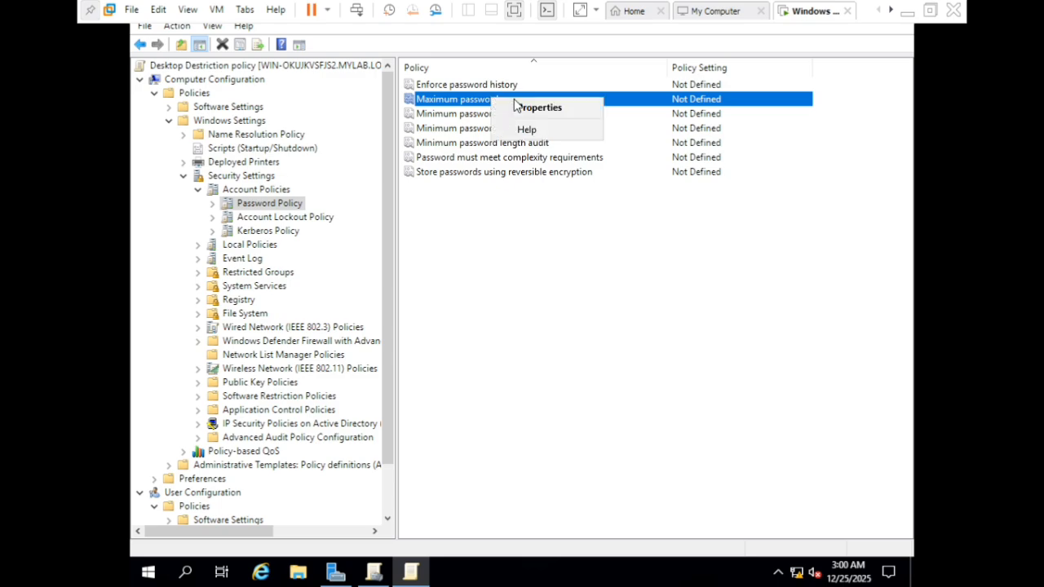
click(531, 107)
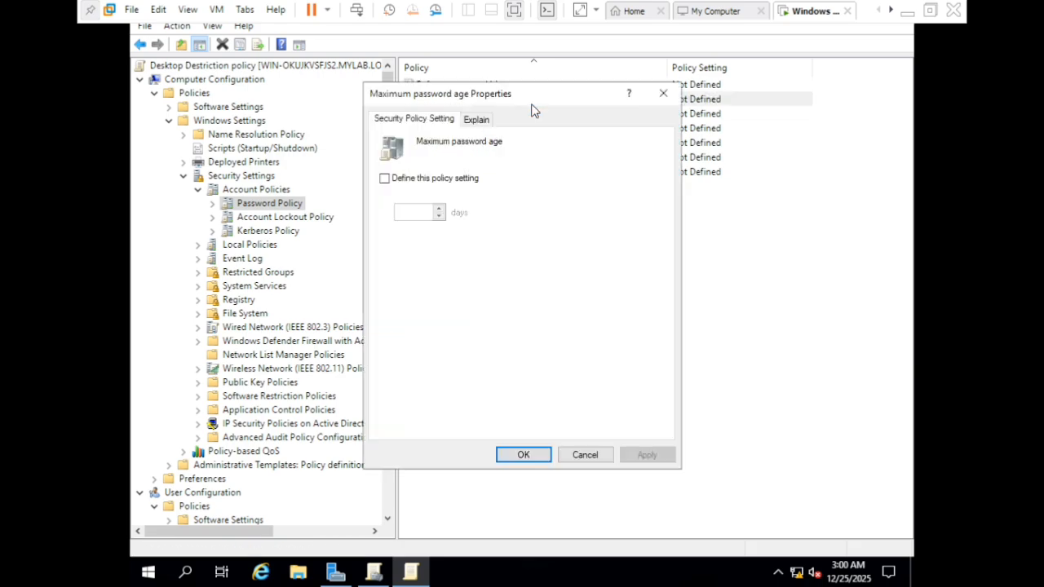
click(479, 122)
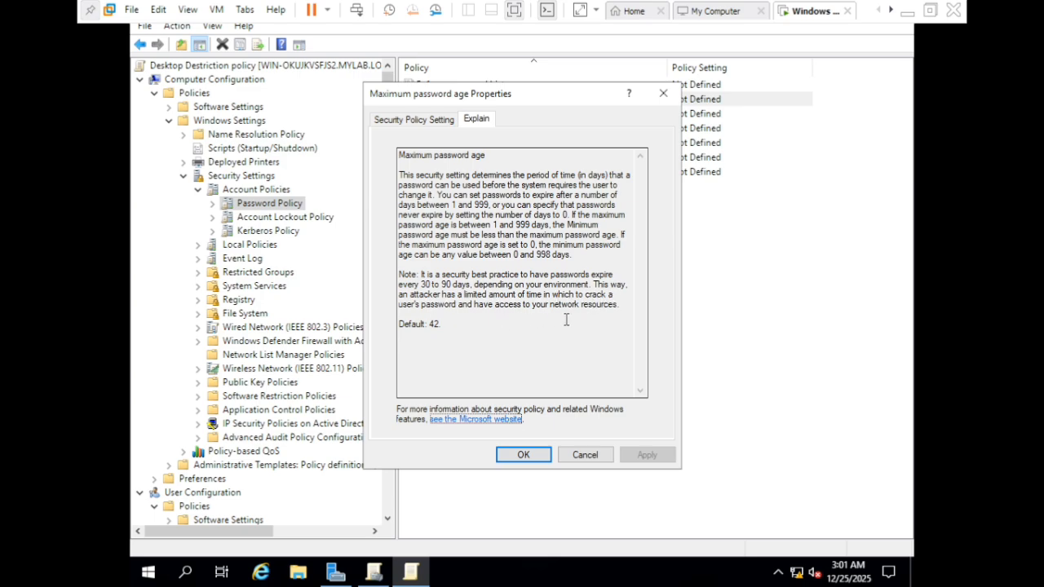
click(526, 454)
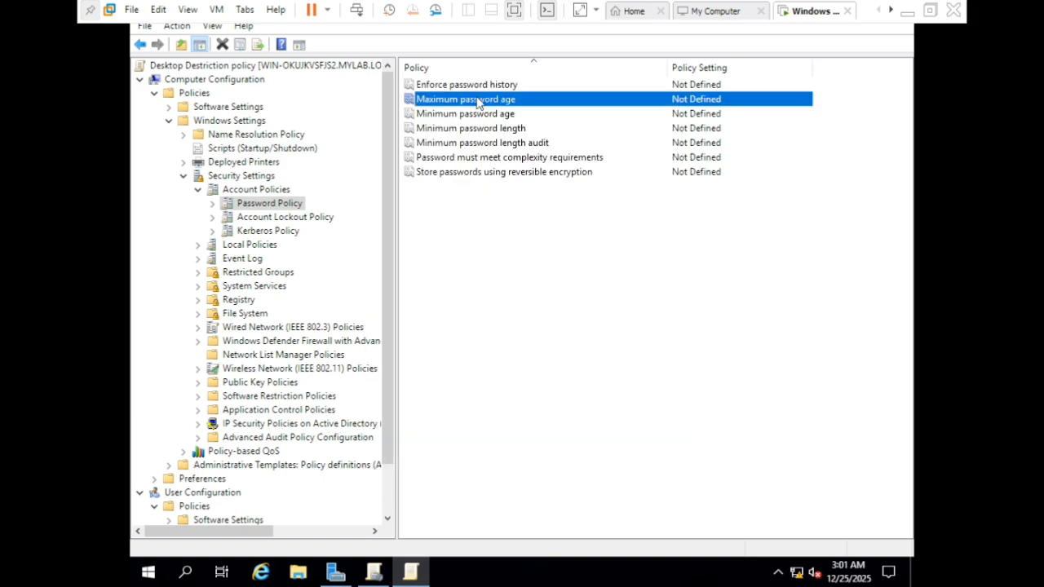
- Define "Maximum password age" as 30 days and accept the suggested minimum password age of 29 days
right_click(479, 102)
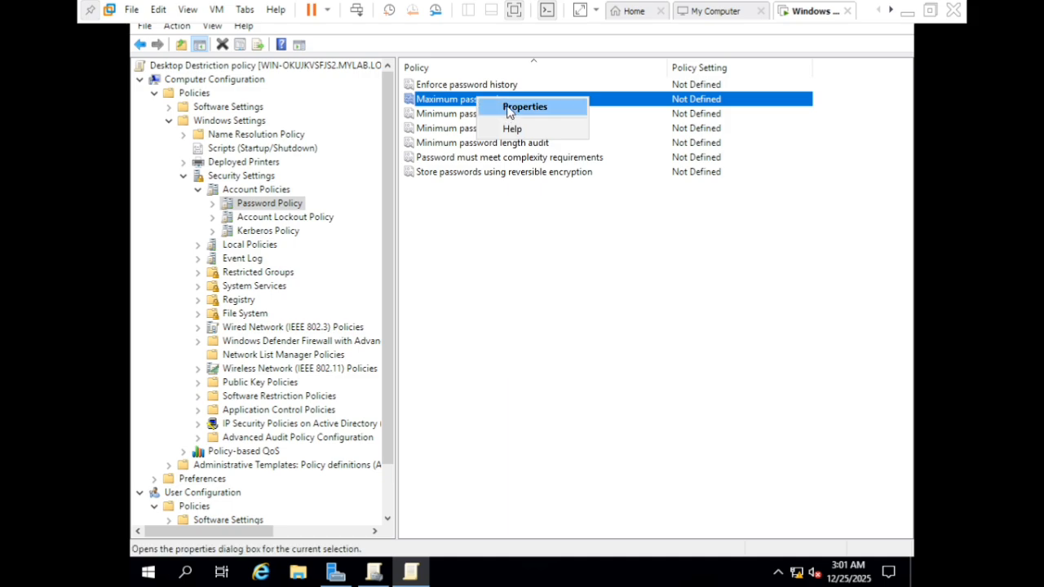
click(510, 107)
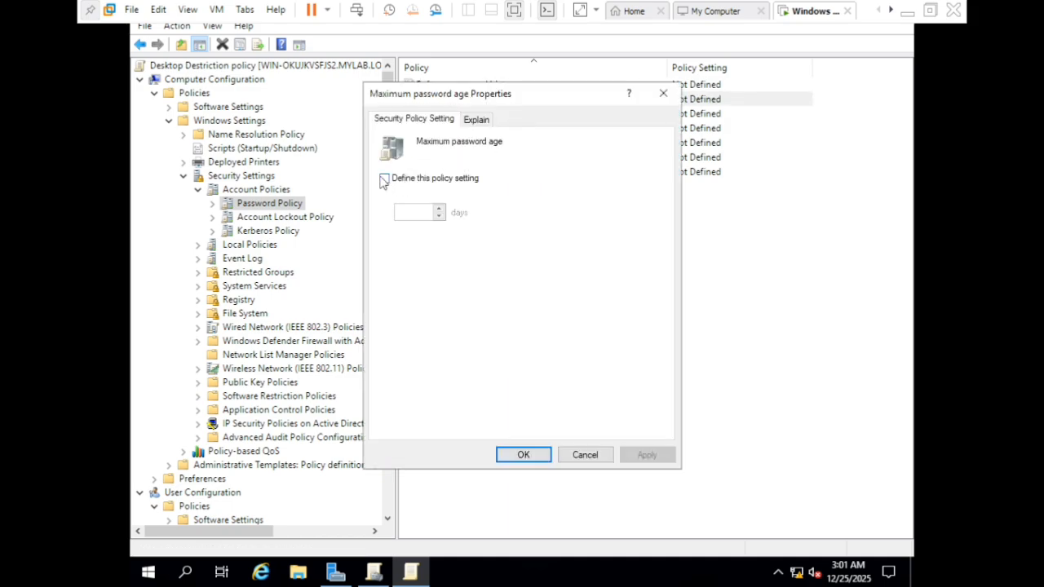
click(385, 179)
click(416, 211)
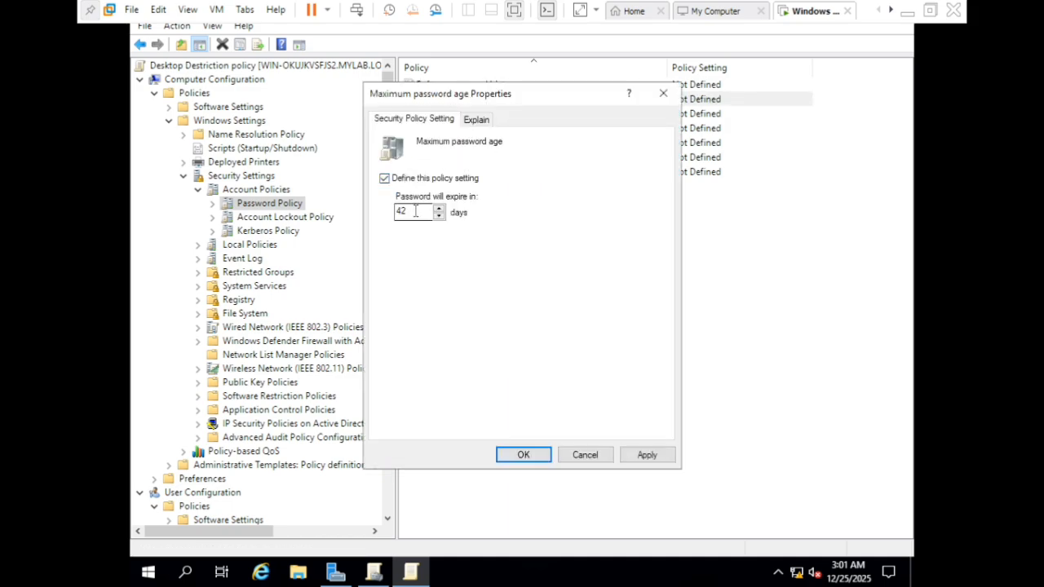
key(BackSpace)
key(BackSpace)
text(30)
click(526, 456)
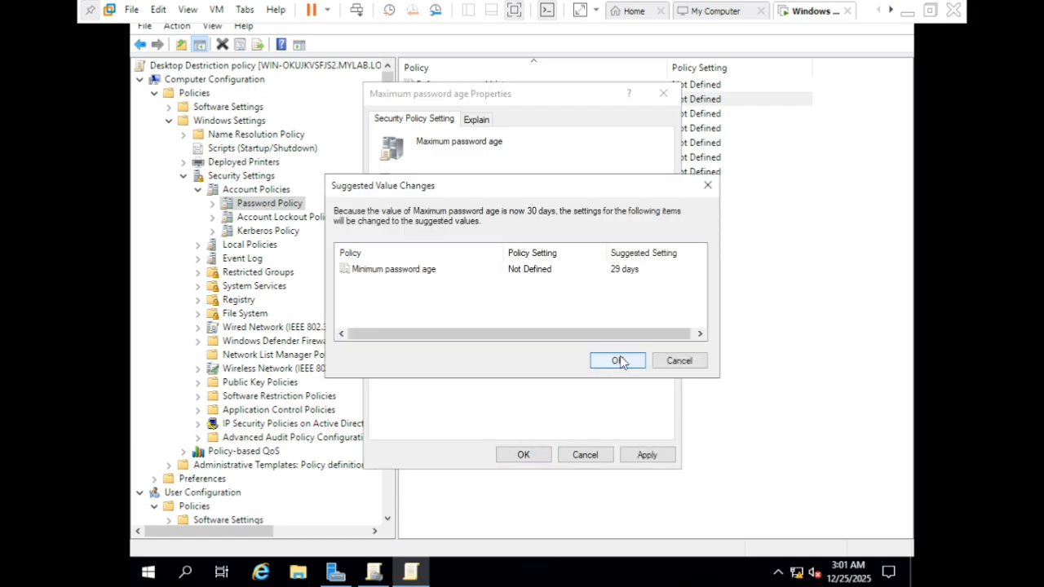
click(618, 360)
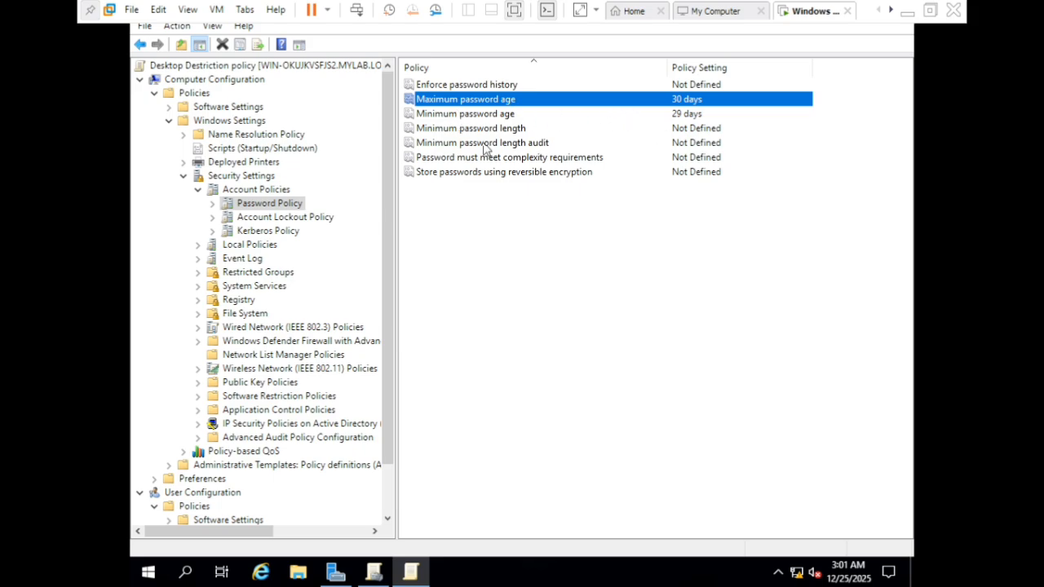
- Define the "Minimum password length" policy as 8 characters
click(458, 130)
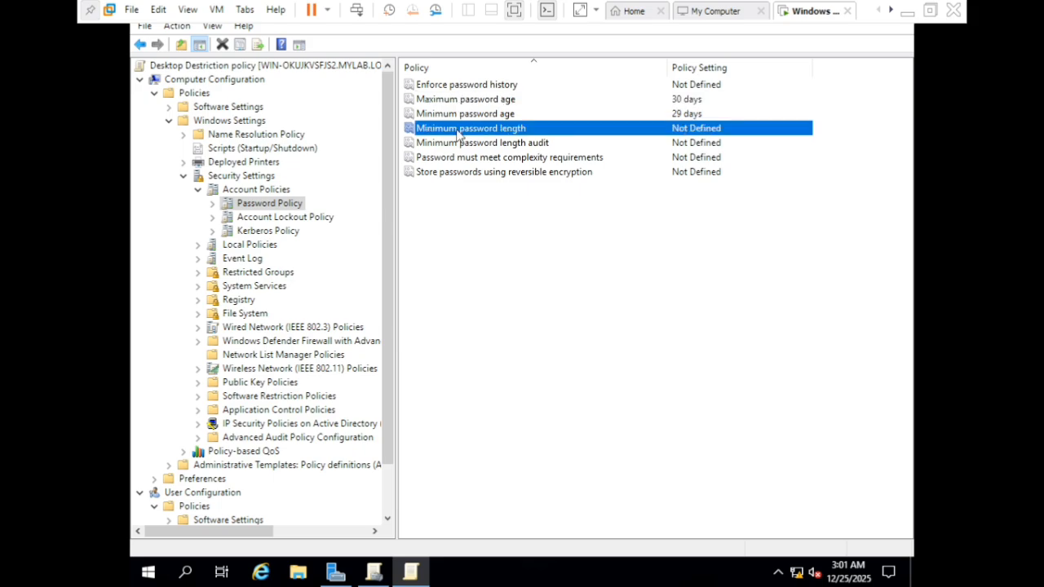
right_click(458, 135)
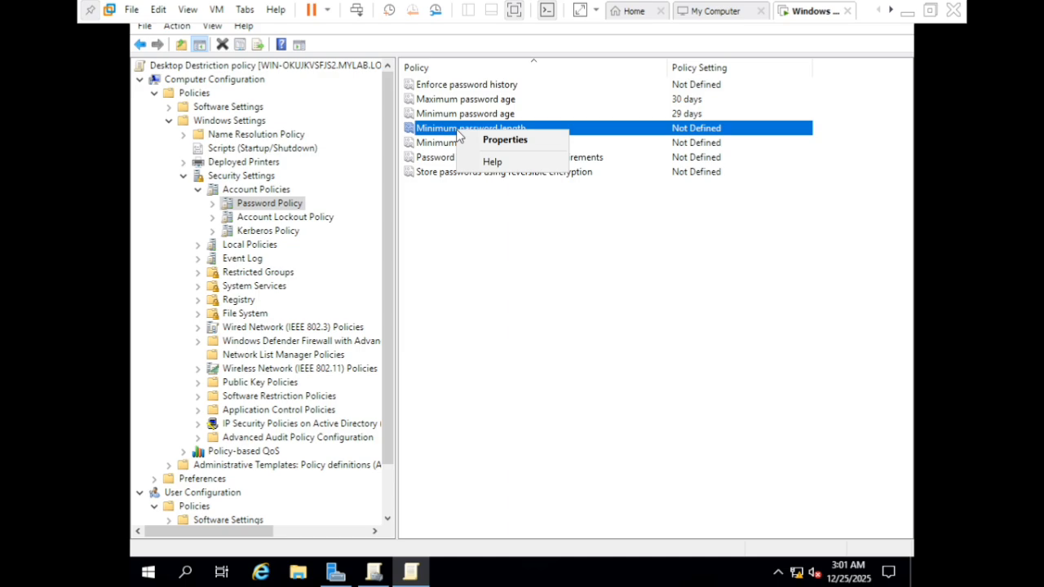
click(501, 141)
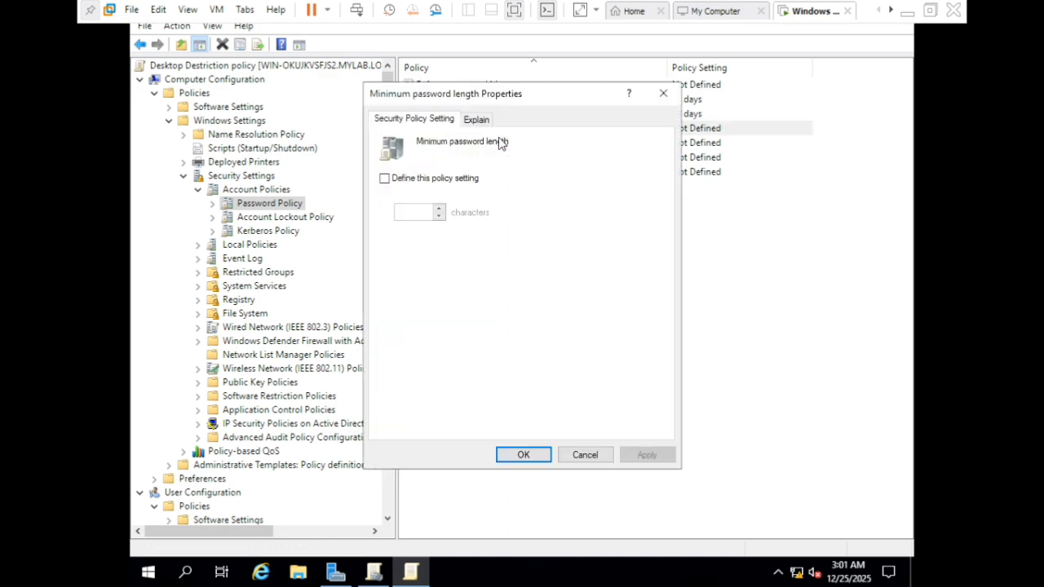
click(385, 179)
click(418, 211)
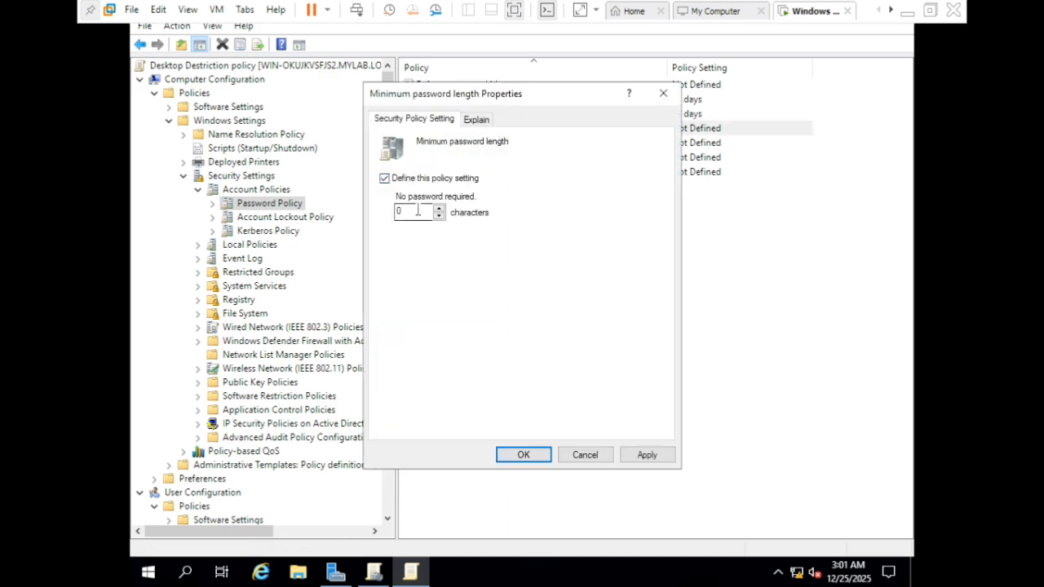
key(BackSpace)
text(8)
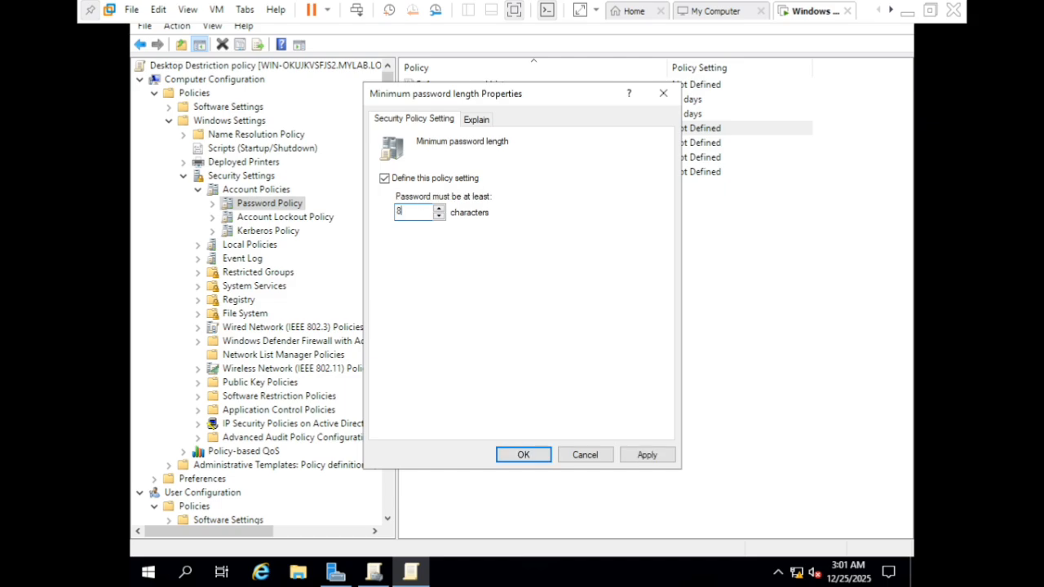
click(524, 456)
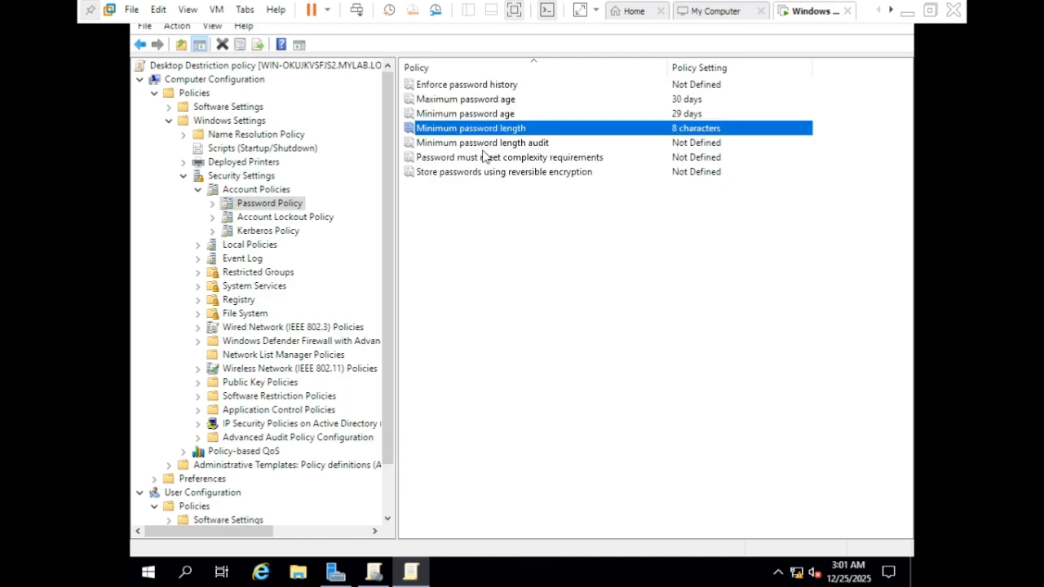
click(508, 144)
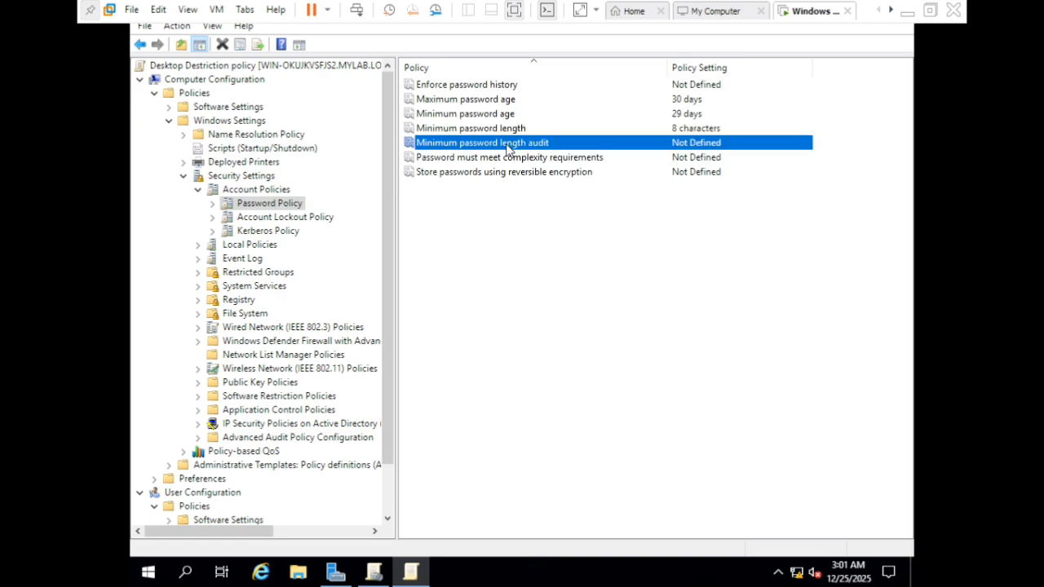
right_click(508, 144)
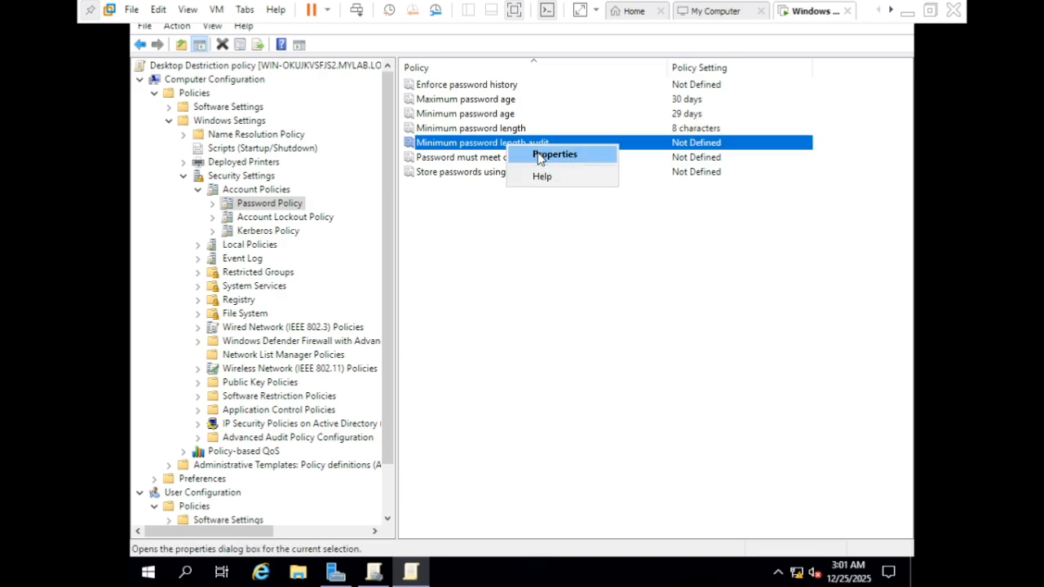
click(539, 156)
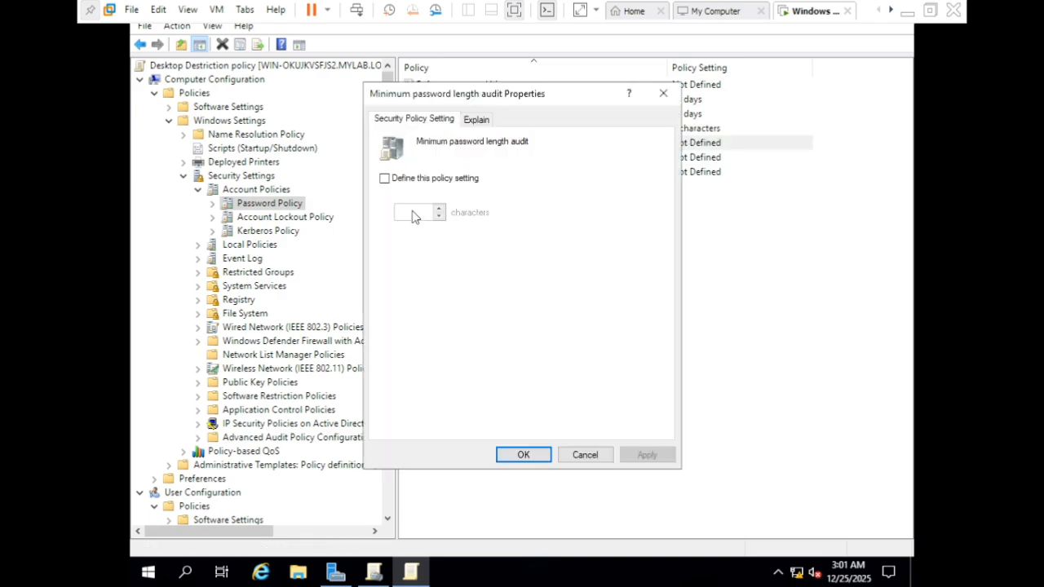
click(384, 178)
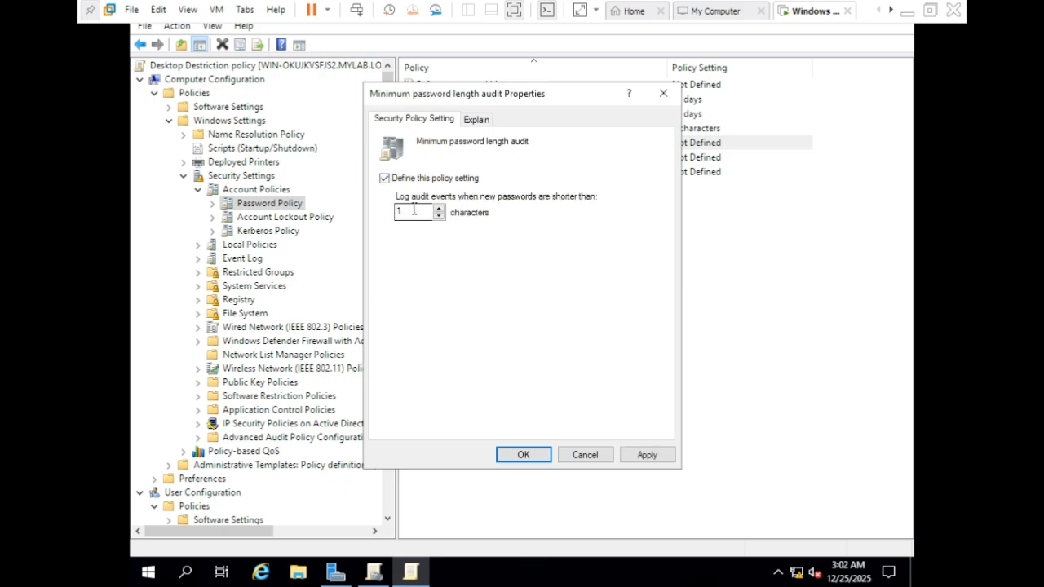
click(663, 93)
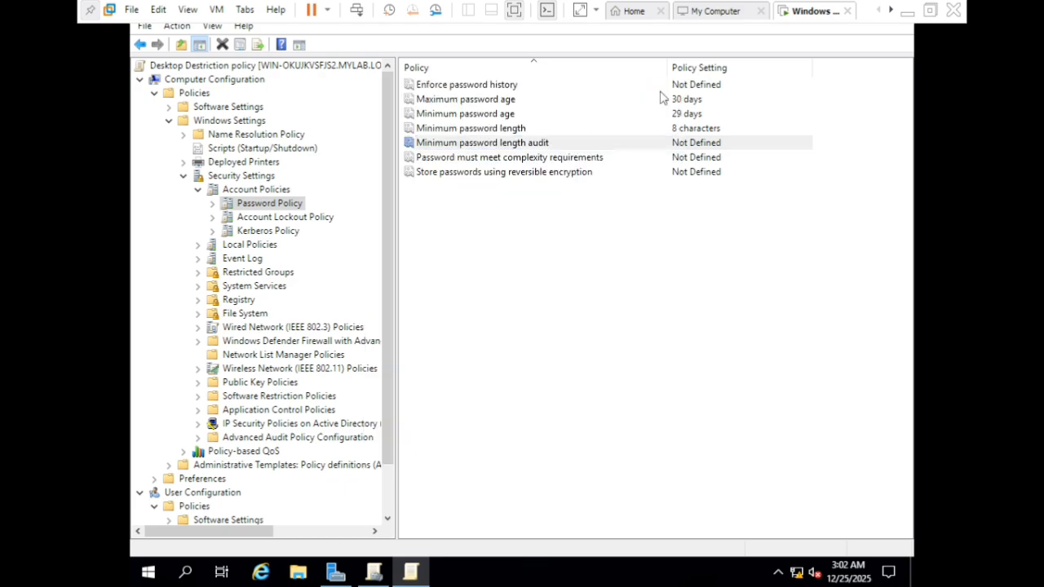
click(466, 131)
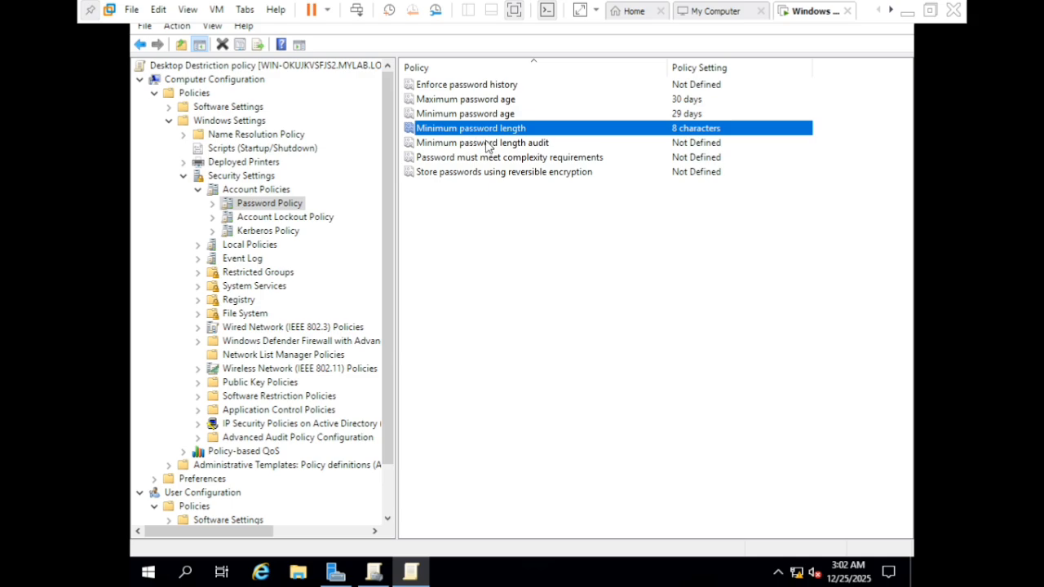
- Define the "Minimum password length audit" policy to log audit events for new passwords shorter than 8 characters
click(487, 144)
right_click(487, 144)
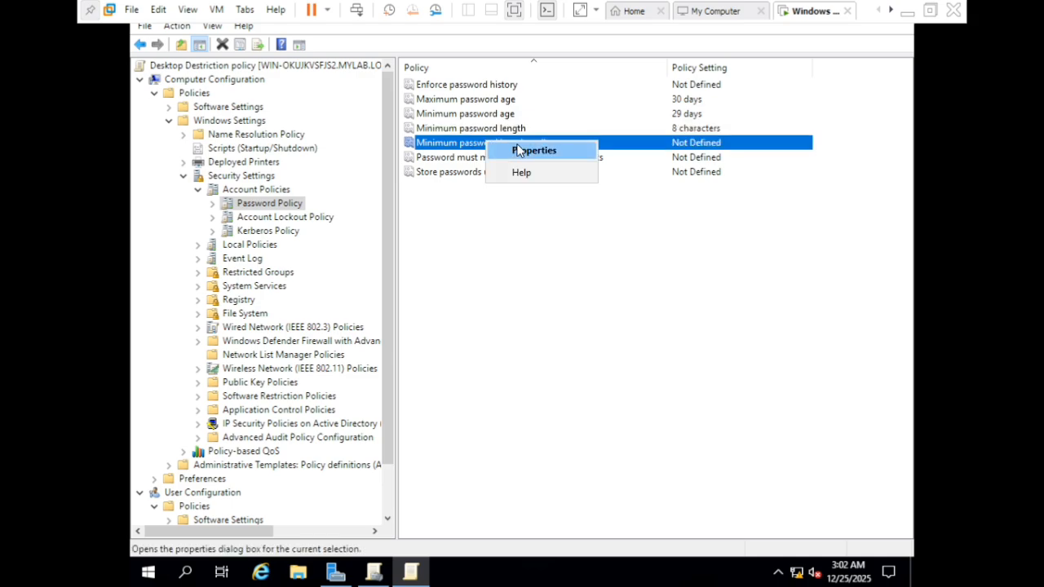
click(519, 149)
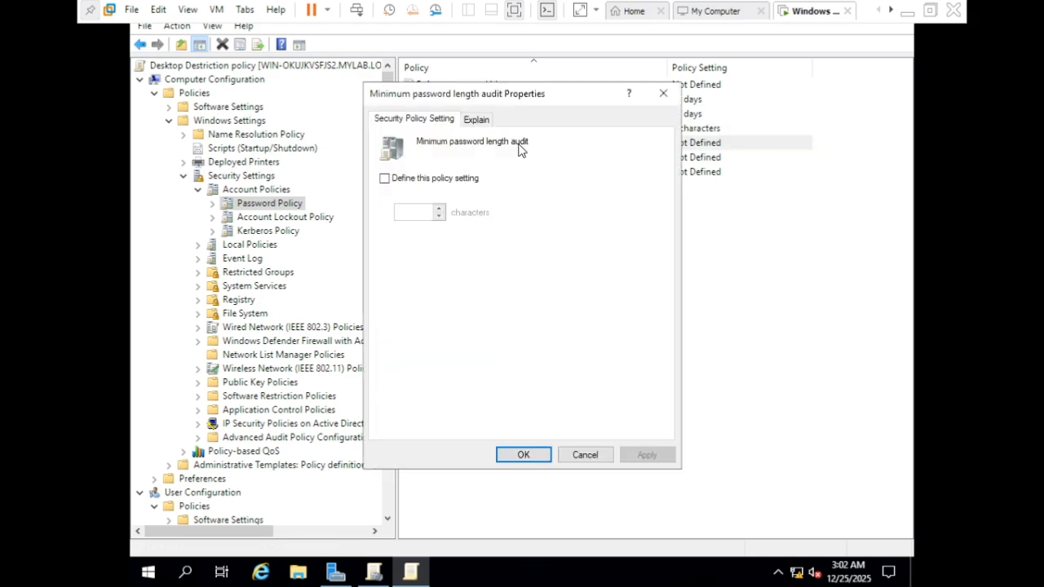
click(384, 178)
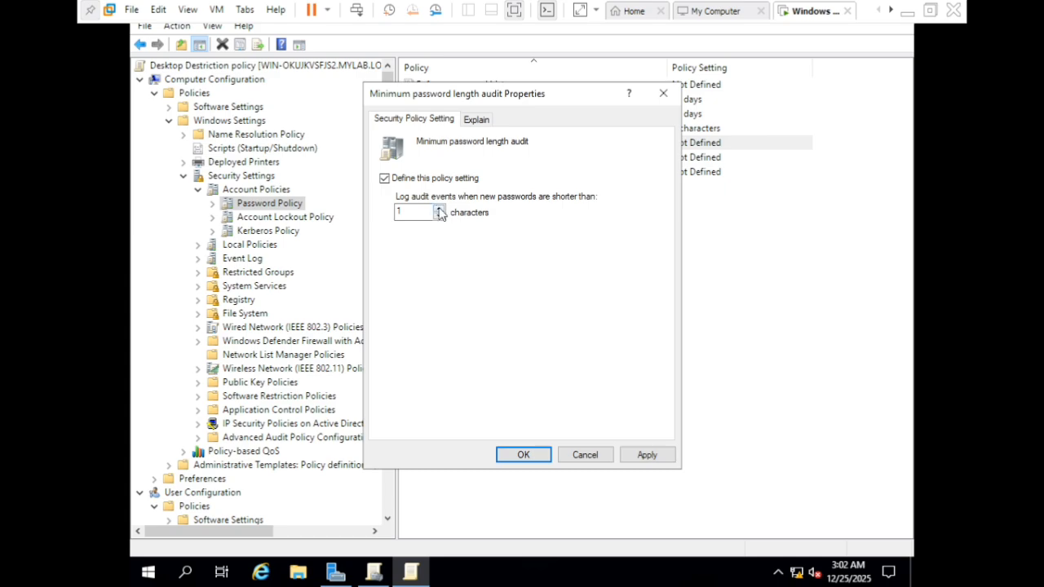
click(439, 208)
click(439, 208)
click(439, 208)
click(439, 208)
click(439, 208)
click(439, 208)
click(439, 208)
click(439, 208)
click(438, 218)
click(525, 454)
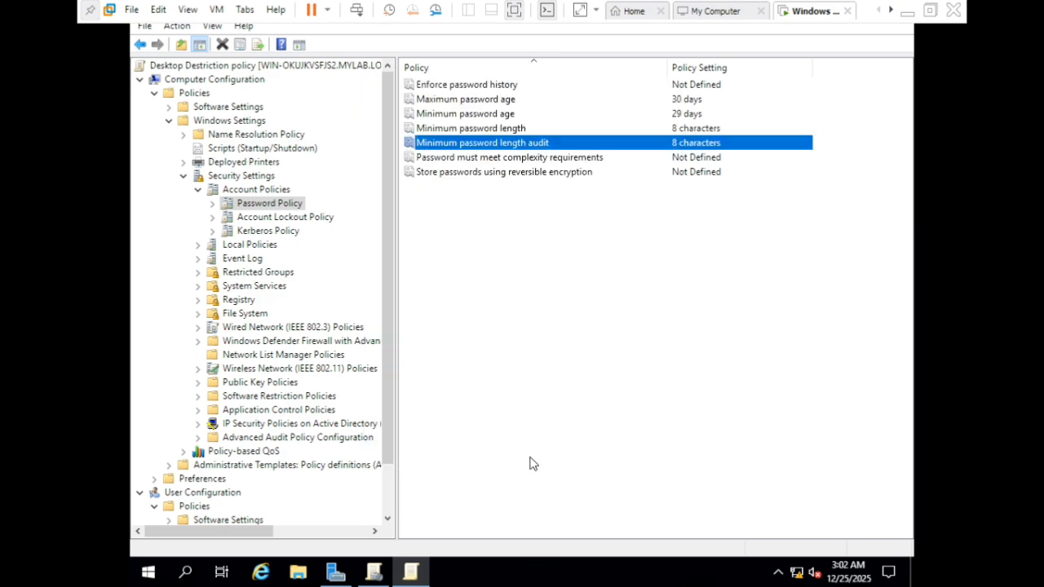
- Open the properties of "Password must meet complexity requirements" and read the policy's full explanation
click(558, 160)
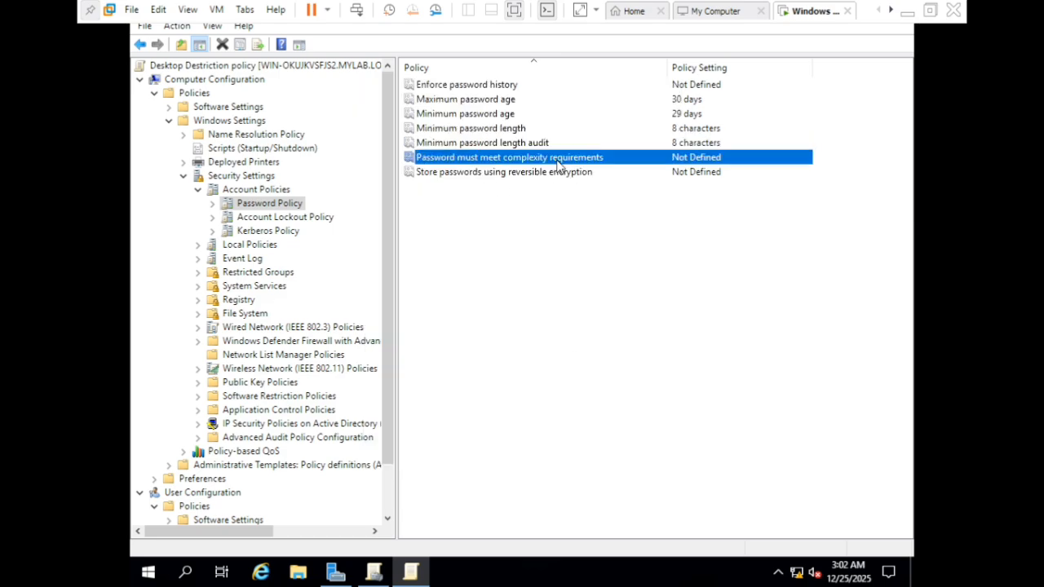
right_click(558, 164)
click(587, 172)
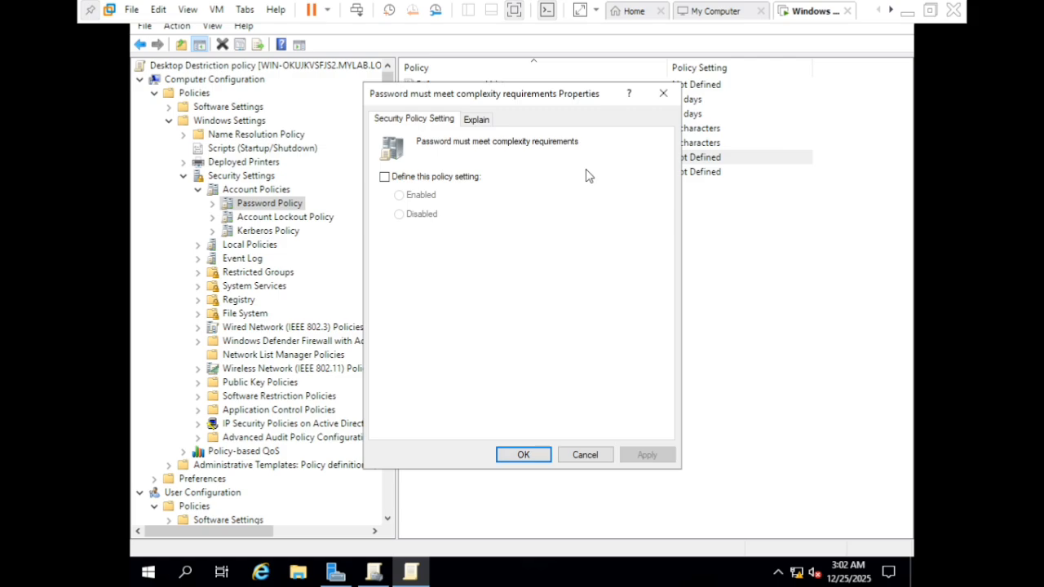
click(476, 126)
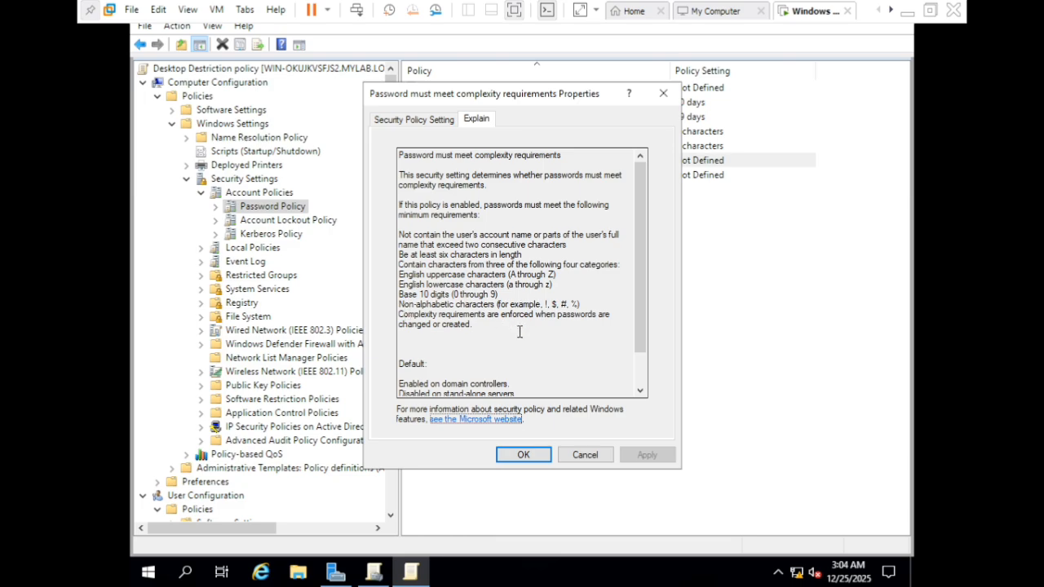
scroll(543, 370, down, 2)
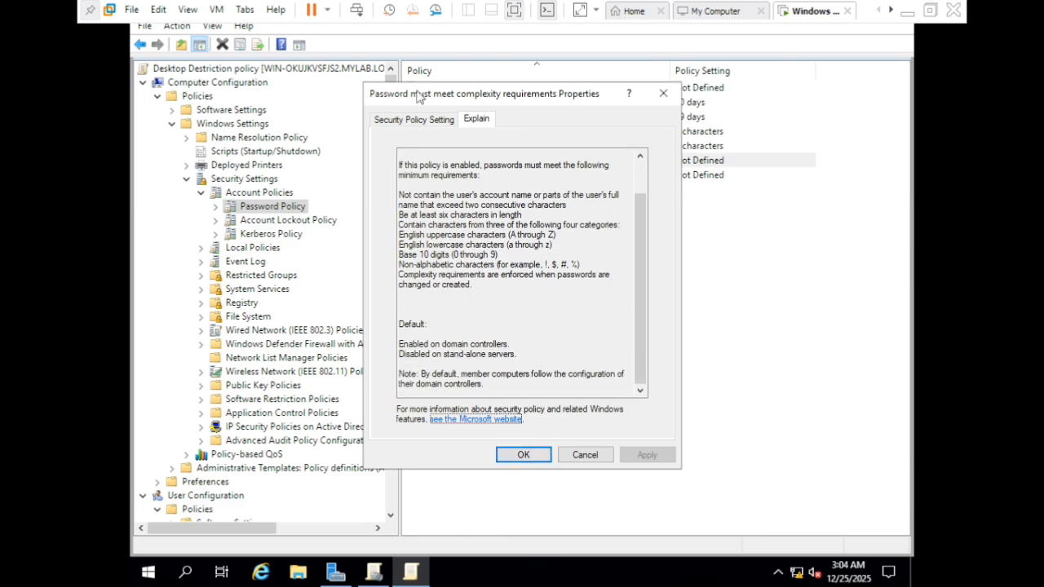
- Define the "Password must meet complexity requirements" policy as Enabled and apply it
click(413, 119)
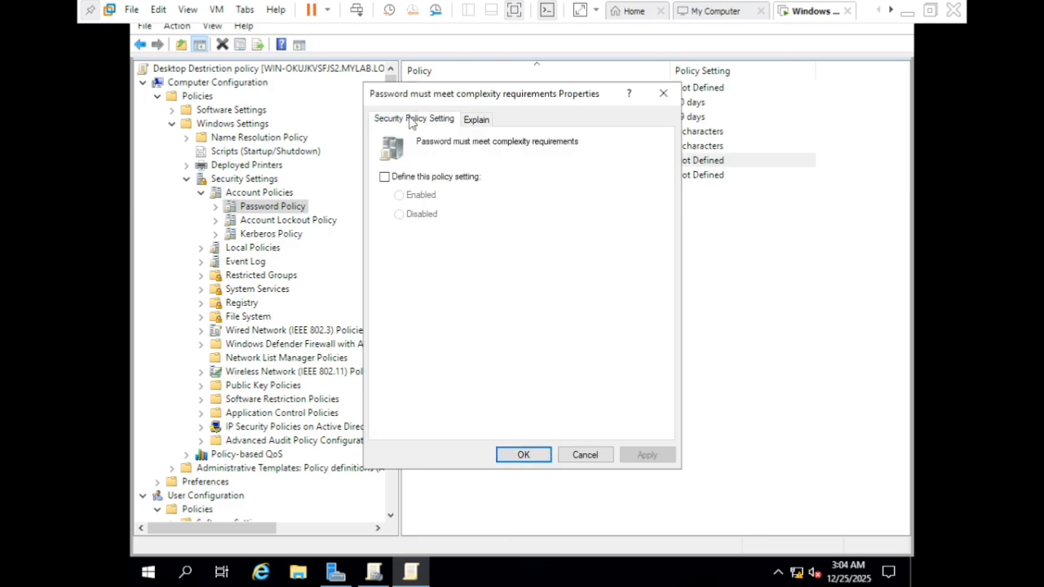
click(384, 177)
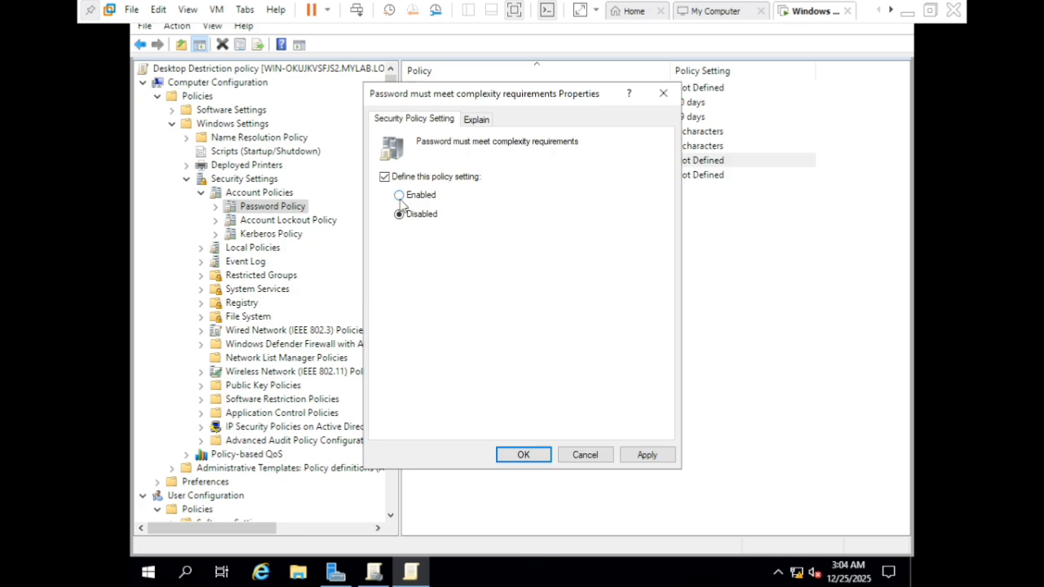
click(398, 196)
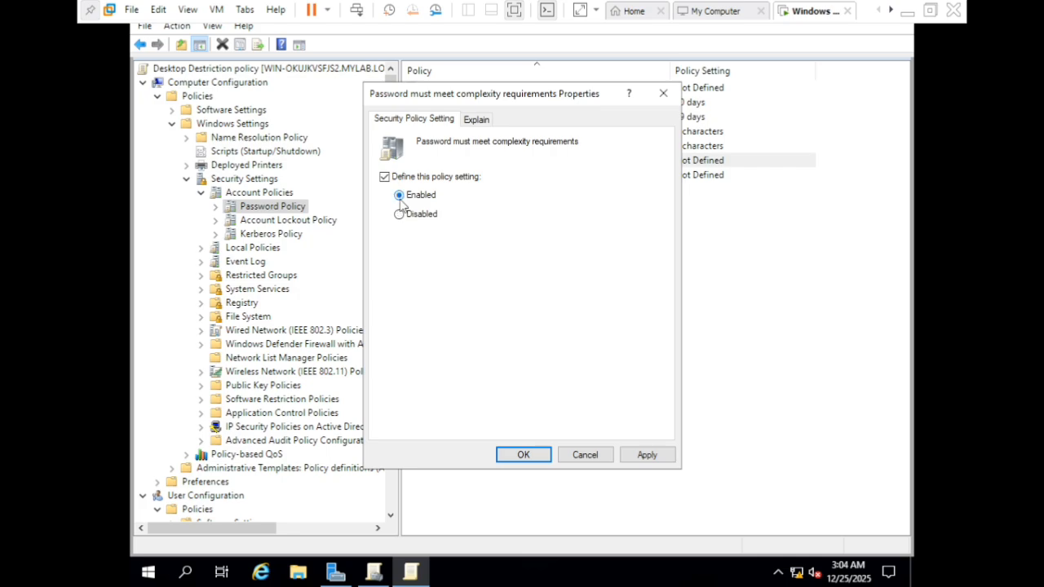
click(649, 457)
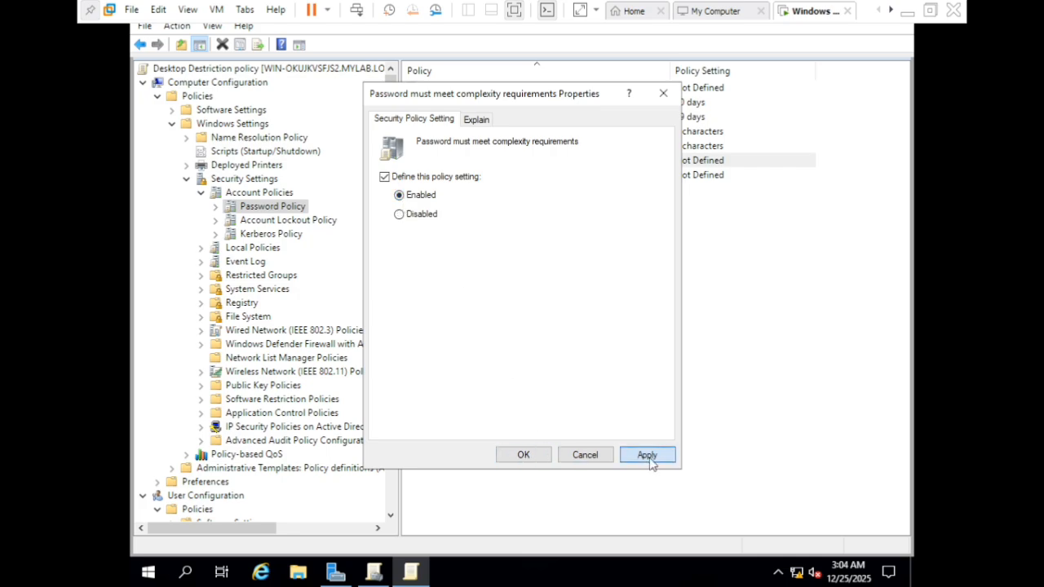
click(523, 454)
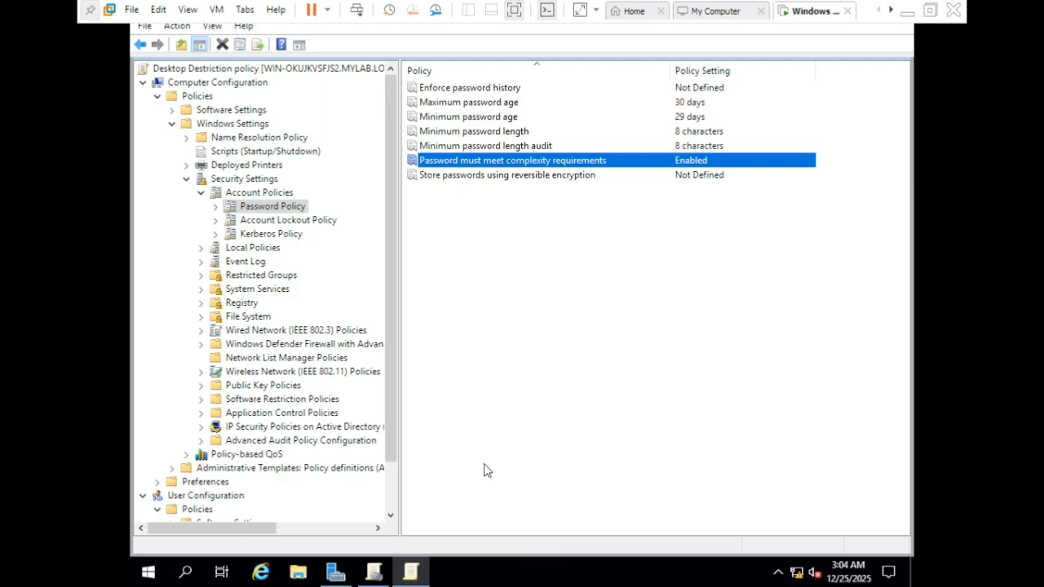